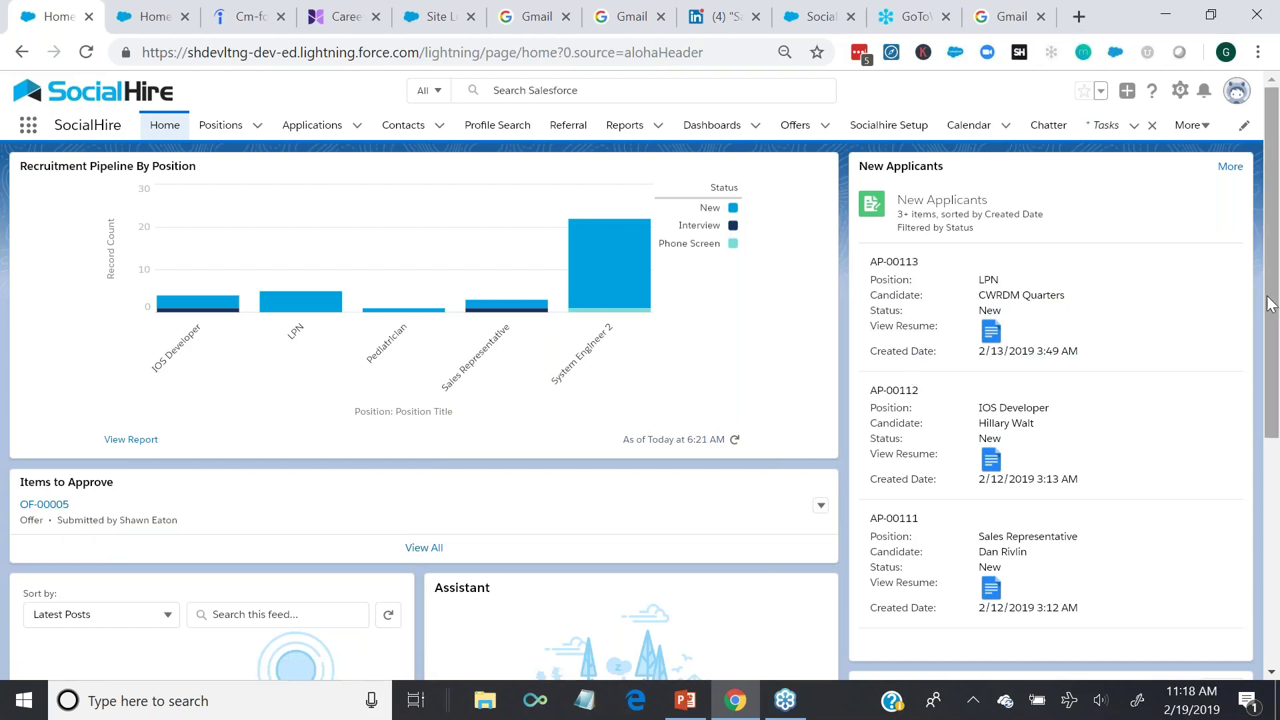
- Open the Sales Representative position and expand its status path to show the Draft stage's key fields
{"action": "left_click_drag", "start_coordinate": [1271, 304], "coordinate": [1275, 370]}
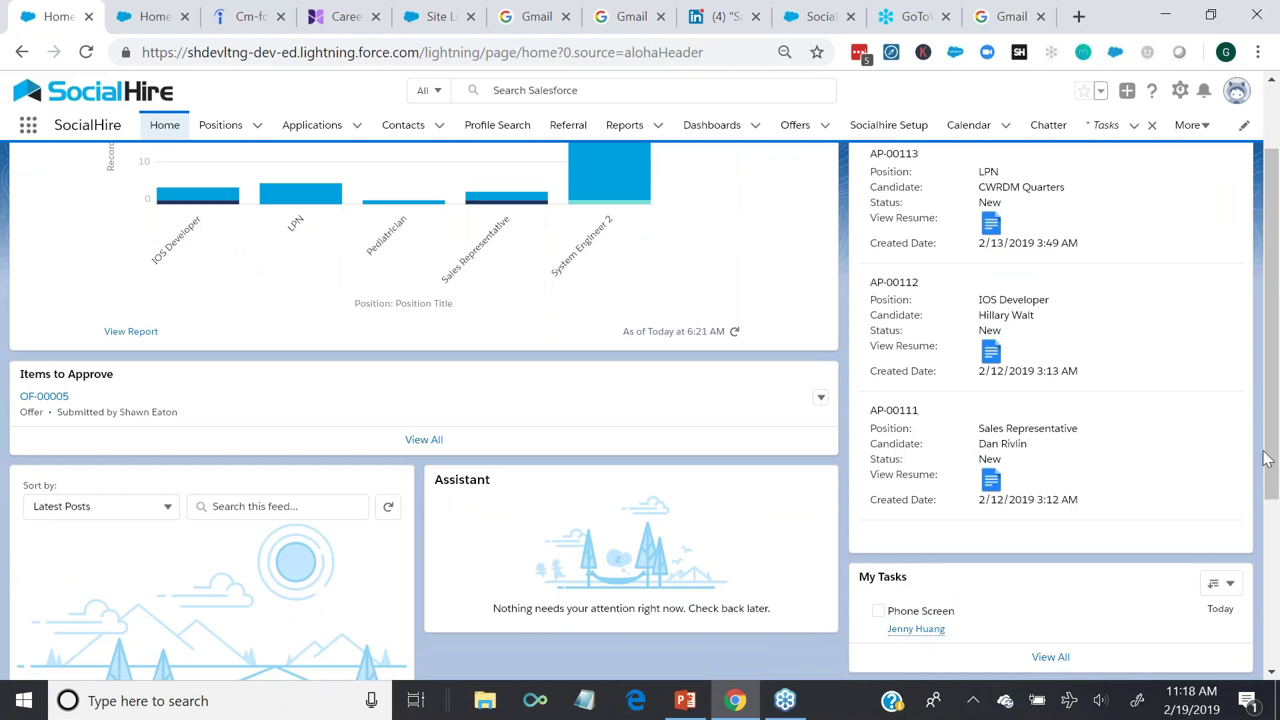
{"action": "left_click_drag", "start_coordinate": [1274, 287], "coordinate": [1274, 256]}
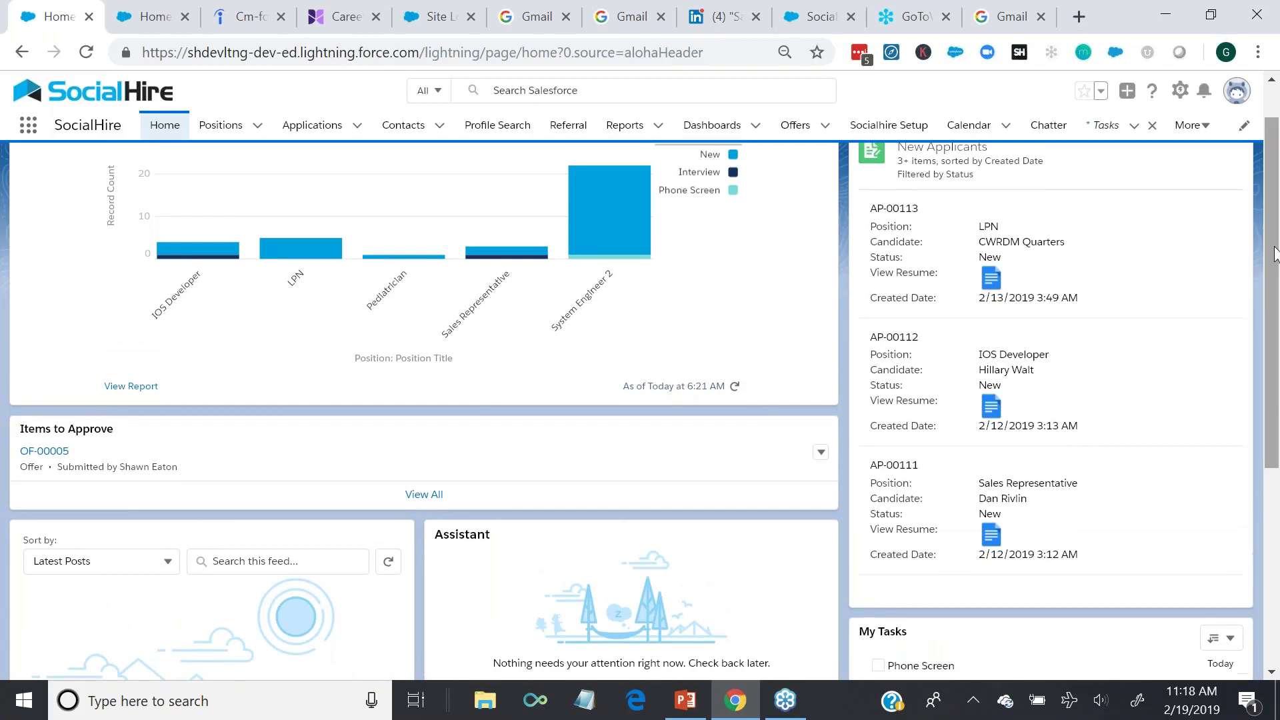
{"action": "left_click", "coordinate": [229, 133]}
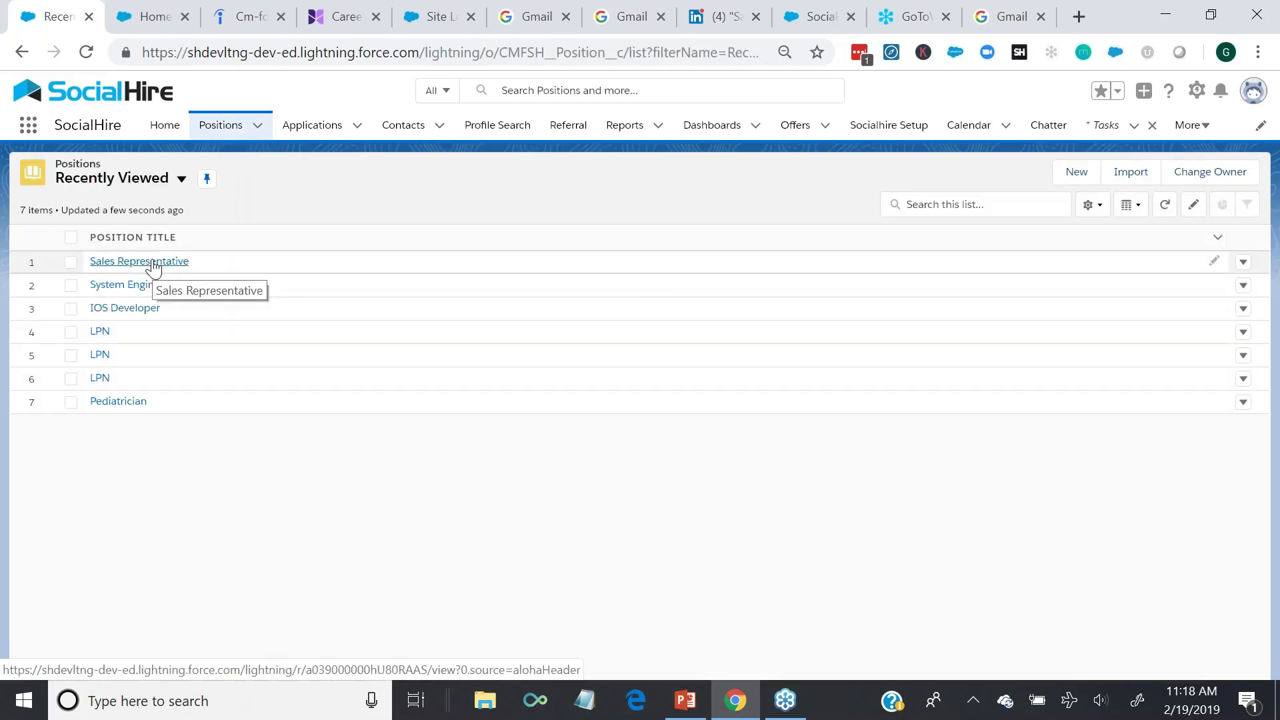
{"action": "left_click", "coordinate": [152, 262]}
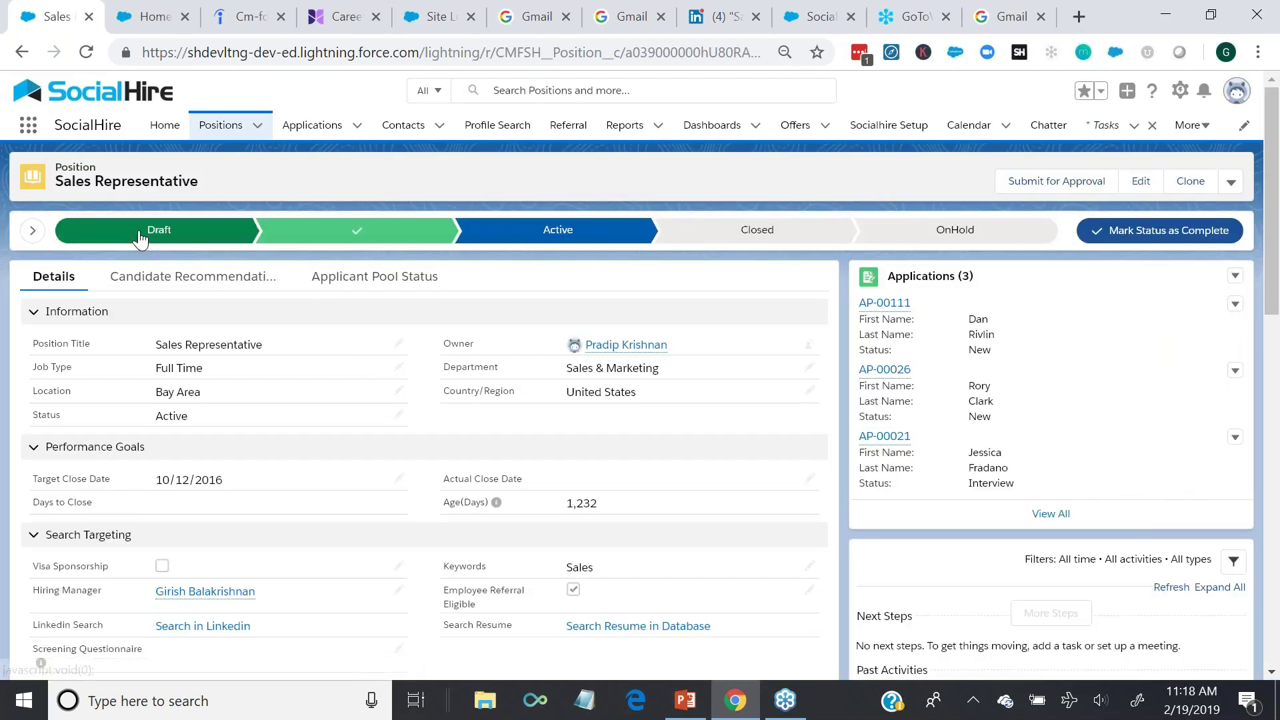
{"action": "left_click", "coordinate": [33, 231]}
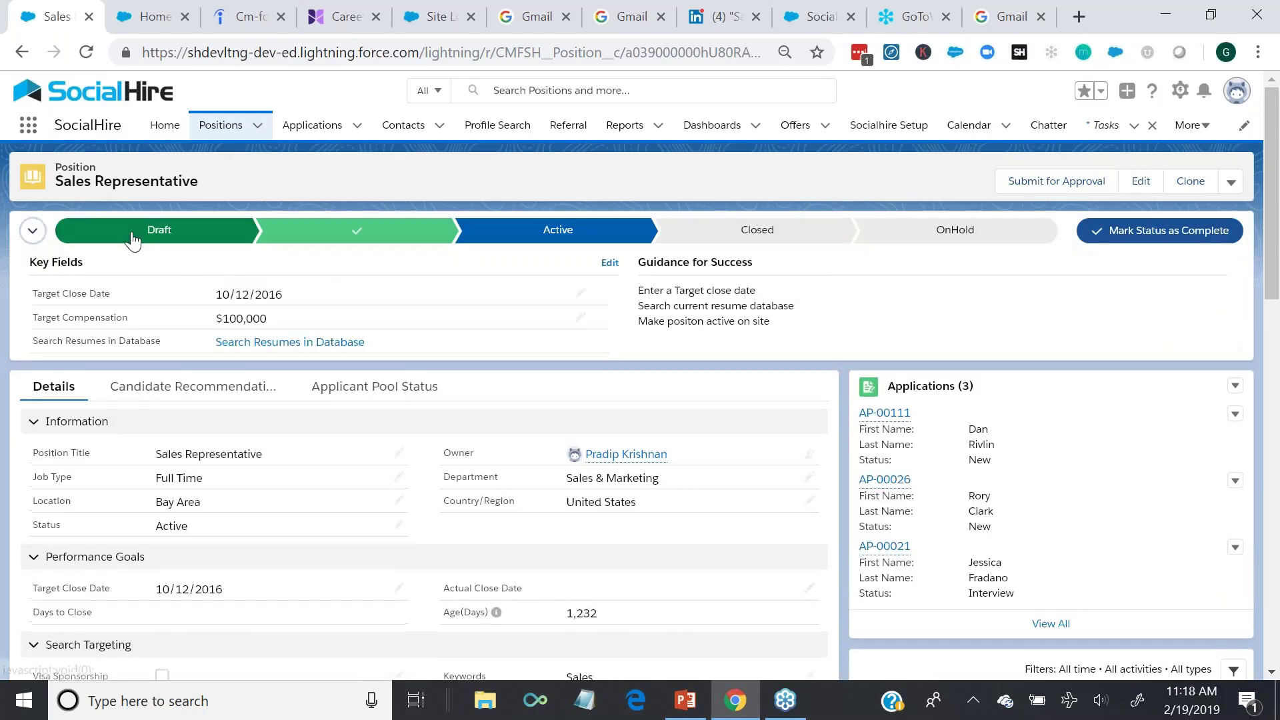
{"action": "left_click", "coordinate": [133, 235]}
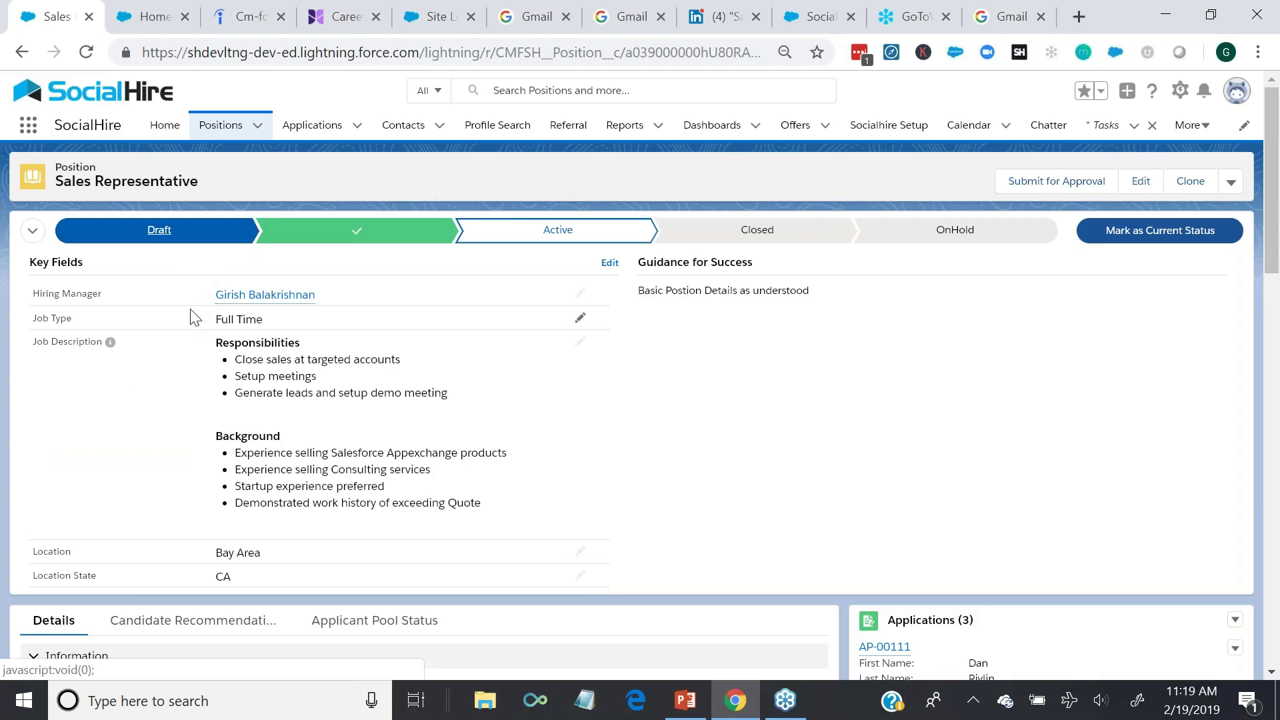
{"action": "double_click", "coordinate": [266, 322]}
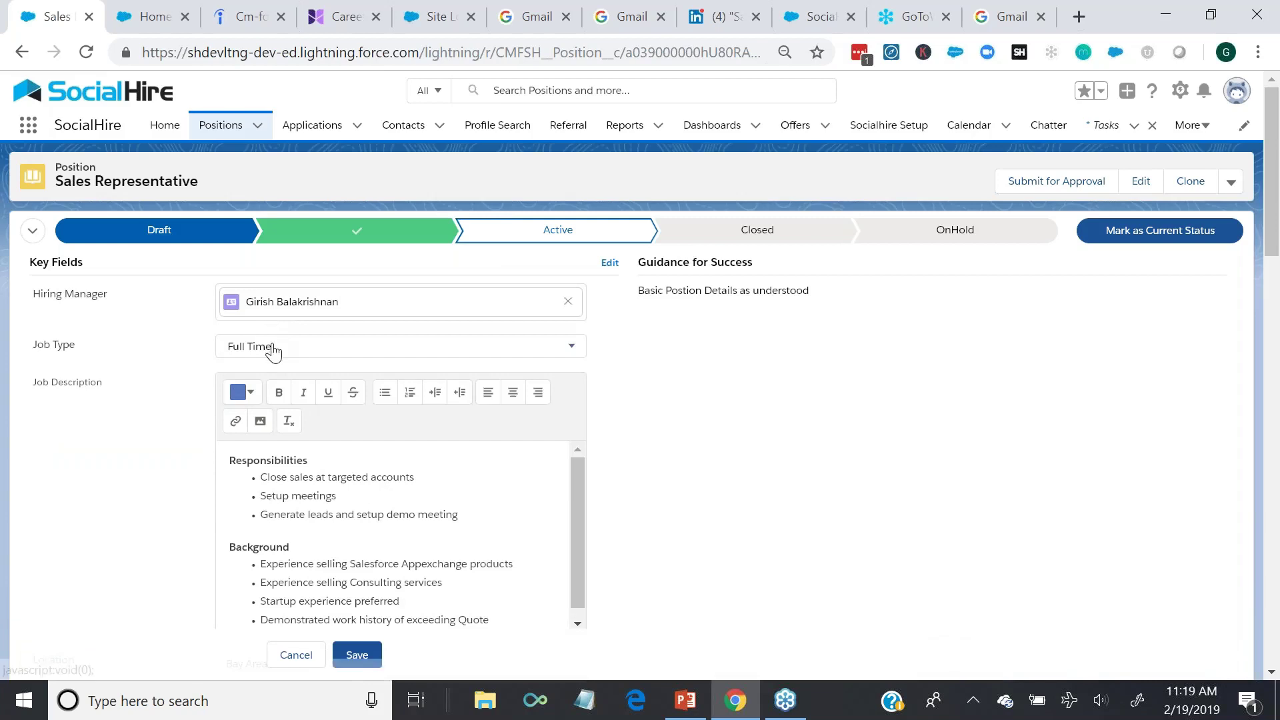
{"action": "left_click", "coordinate": [274, 346]}
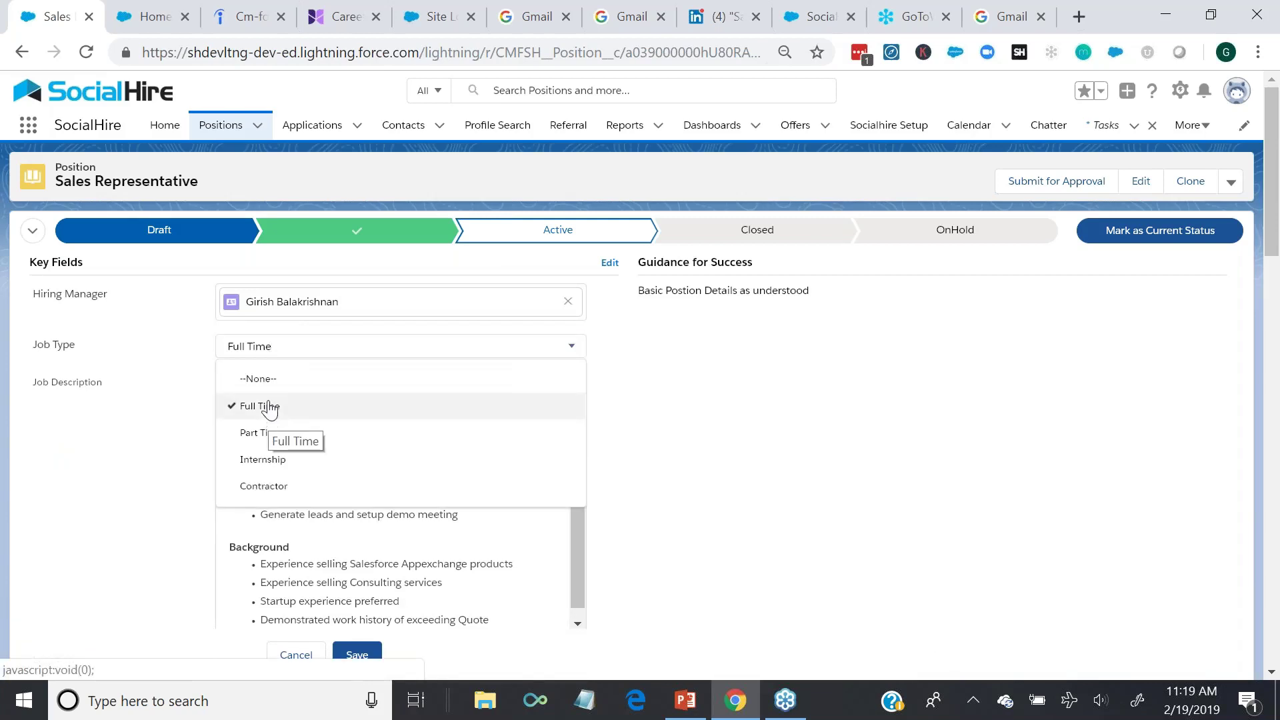
{"action": "left_click", "coordinate": [169, 361]}
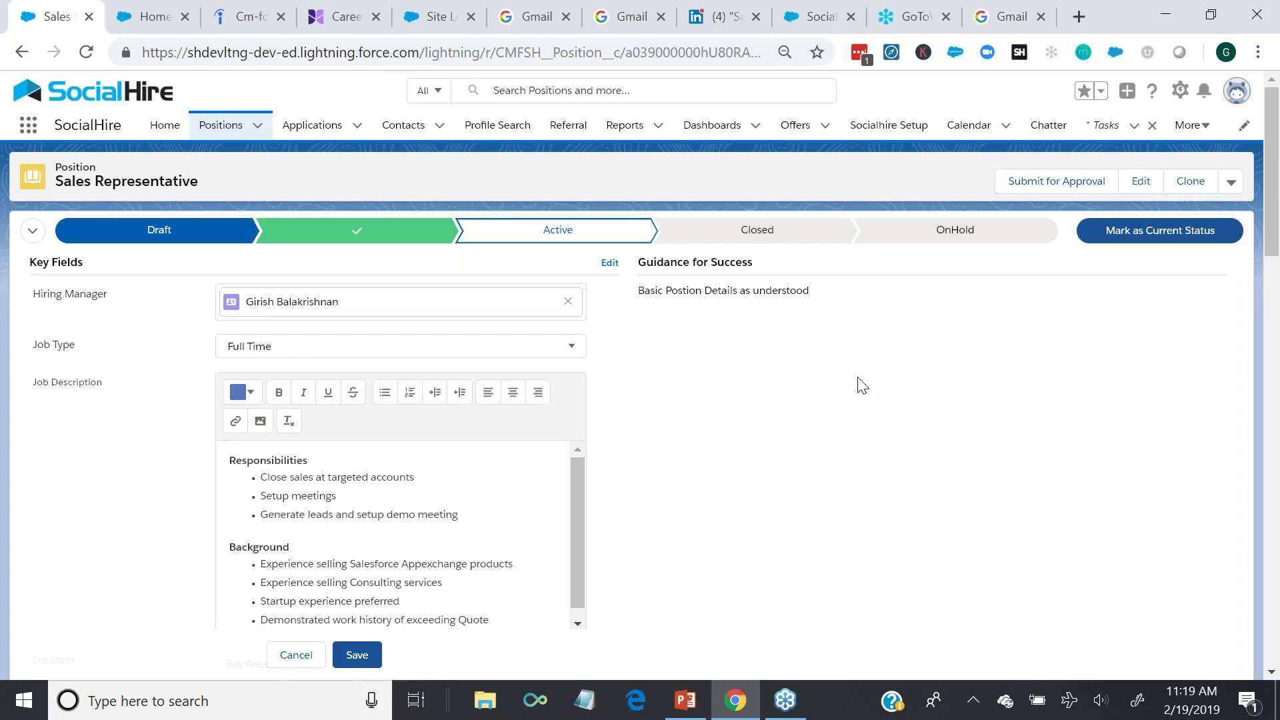
{"action": "left_click", "coordinate": [296, 655]}
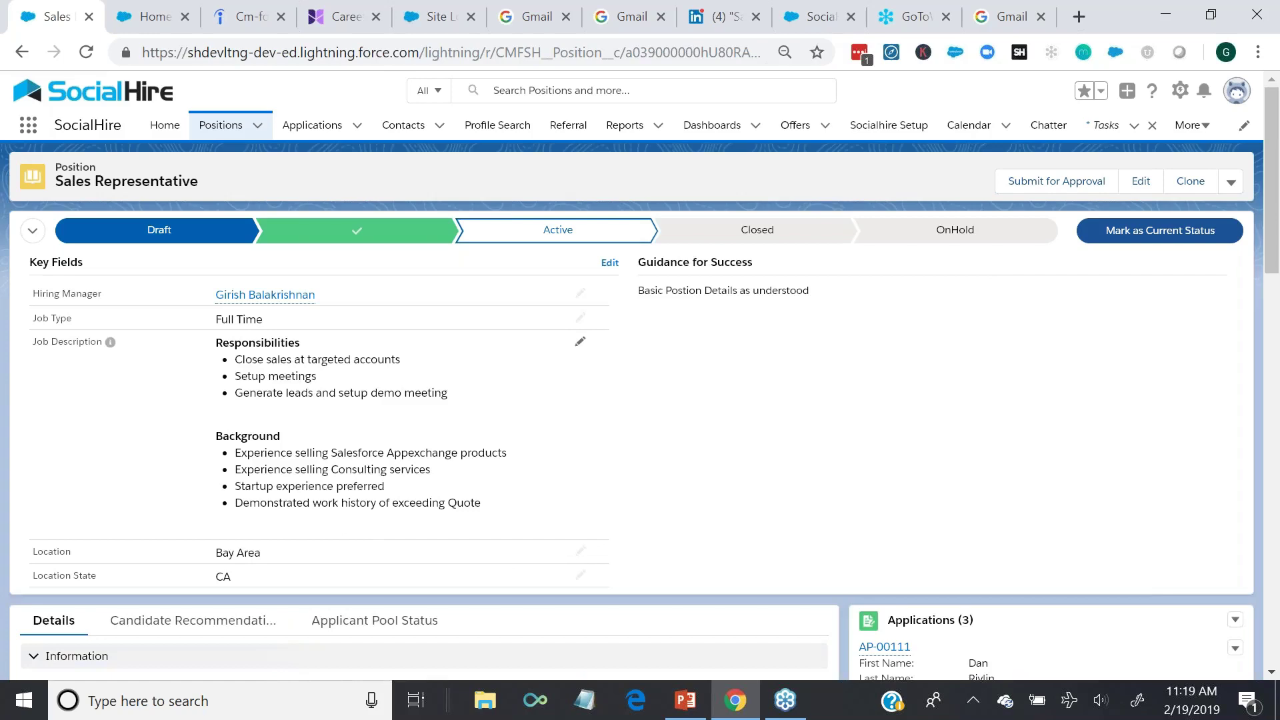
- Examine the key fields and guidance of the position's Review and Active stages
{"action": "left_click", "coordinate": [325, 237]}
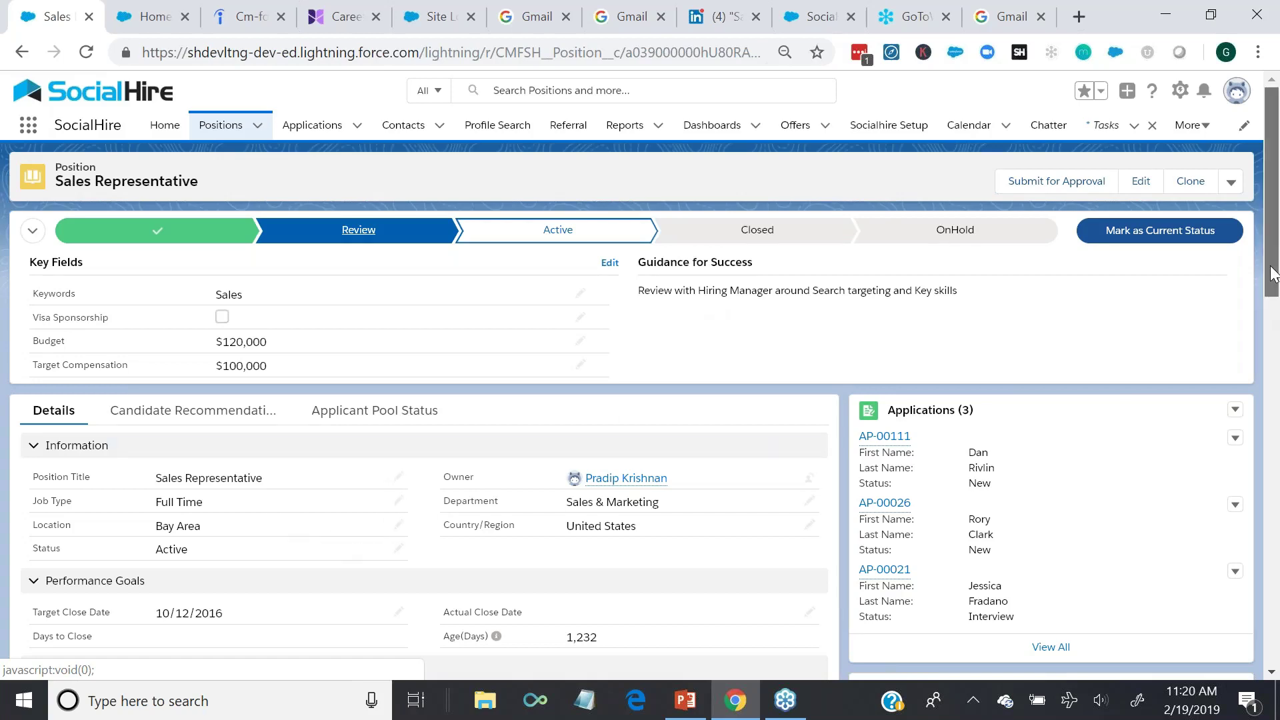
{"action": "scroll", "coordinate": [1274, 273], "scroll_direction": "down", "scroll_amount": 1}
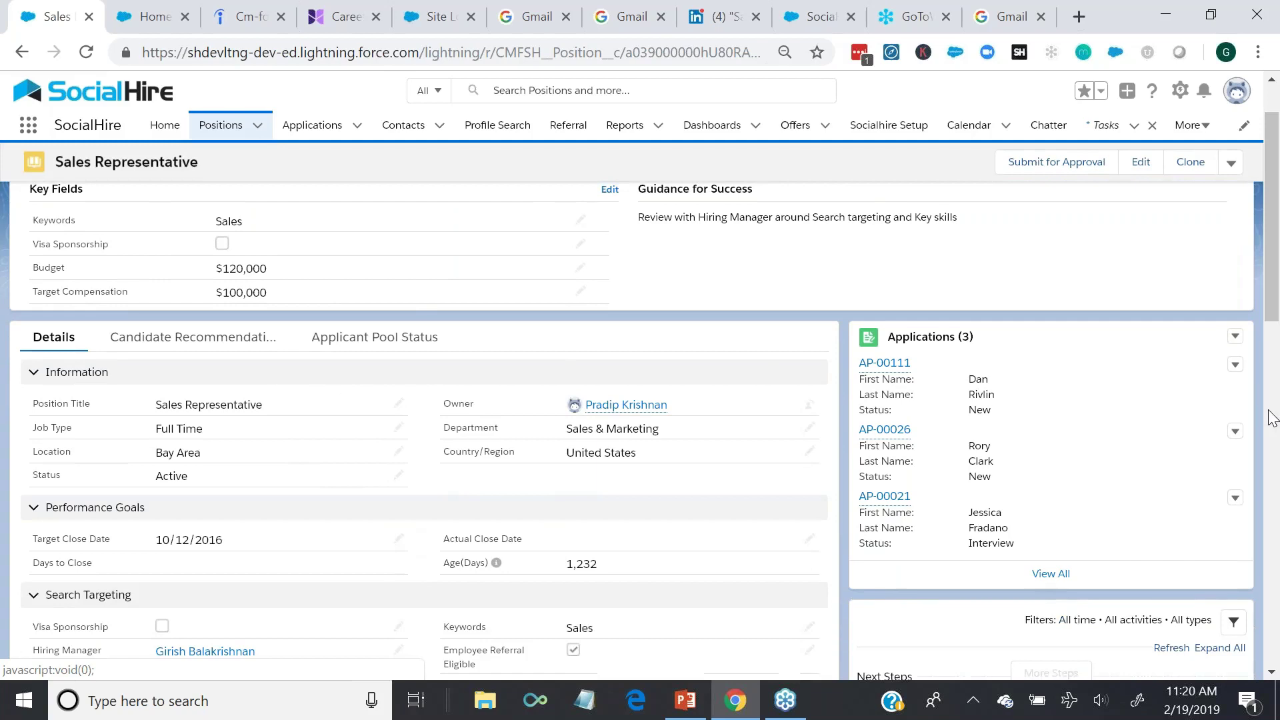
{"action": "scroll", "coordinate": [1272, 333], "scroll_direction": "down", "scroll_amount": 1}
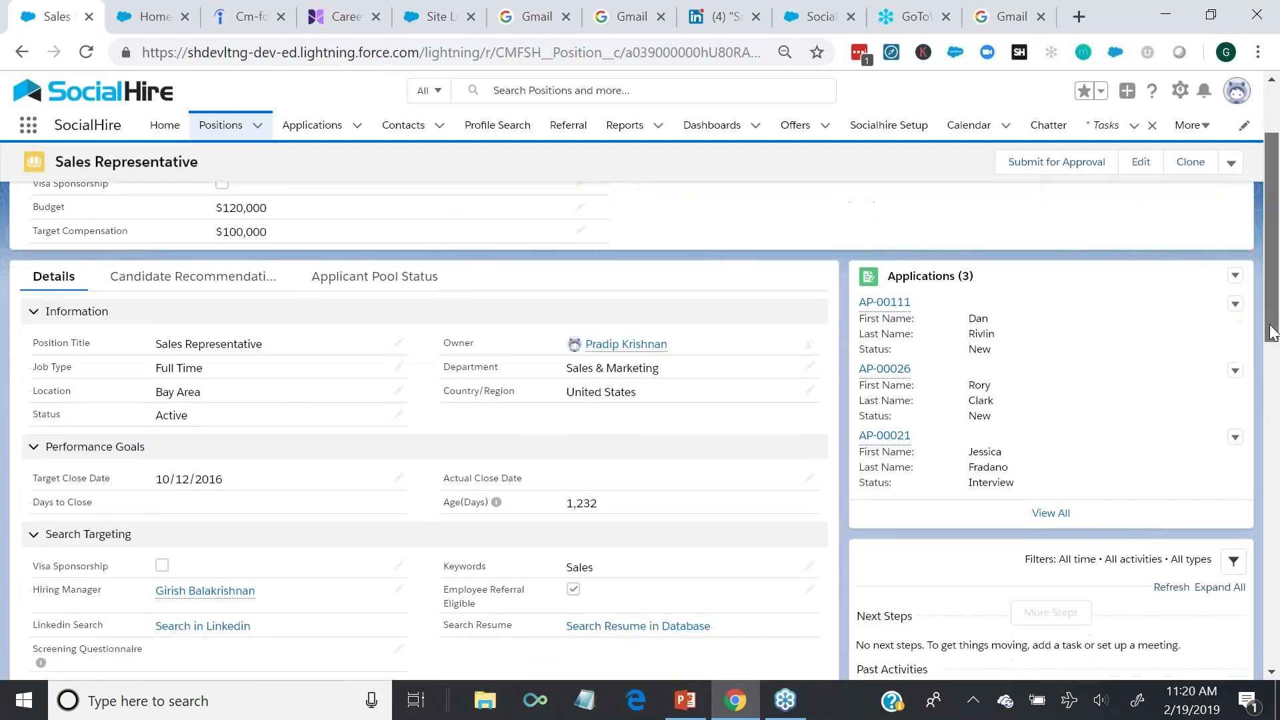
{"action": "scroll", "coordinate": [1273, 333], "scroll_direction": "down", "scroll_amount": 1}
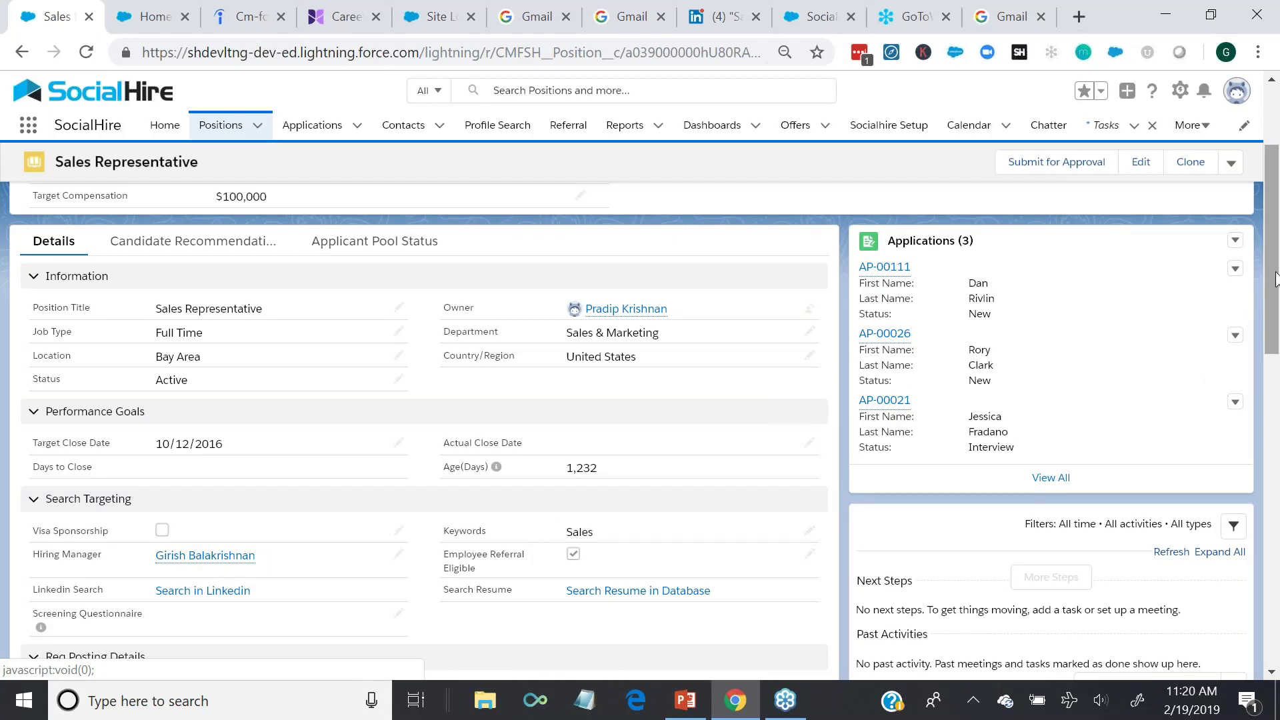
{"action": "left_click_drag", "start_coordinate": [1276, 279], "coordinate": [1276, 206]}
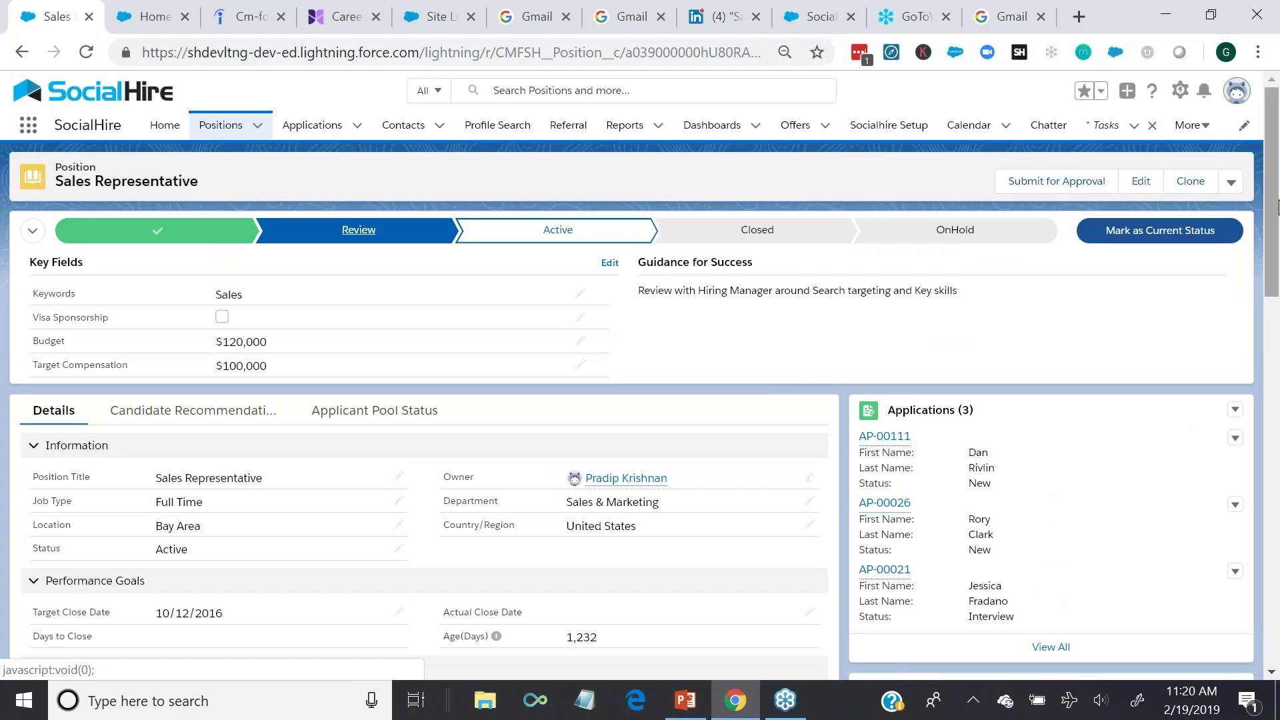
{"action": "left_click", "coordinate": [612, 233]}
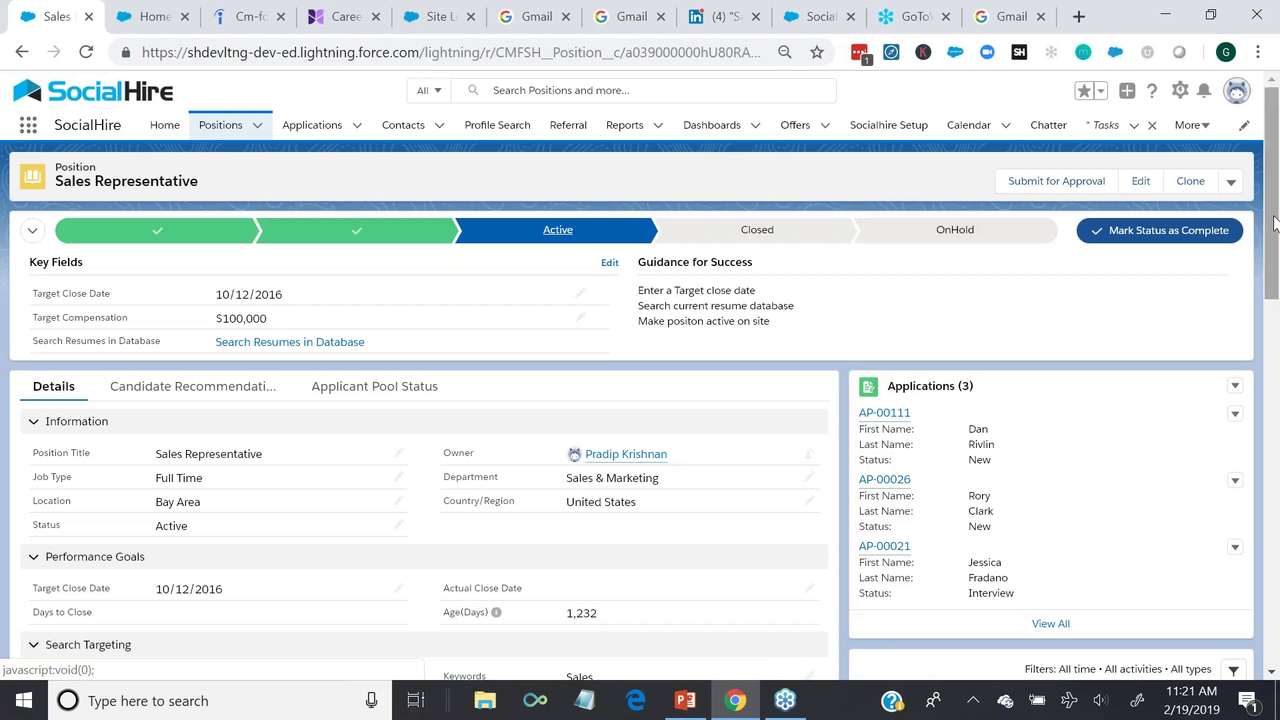
- Open the Sales Representative position's preview on the external site and look through the job posting
{"action": "left_click_drag", "start_coordinate": [1275, 230], "coordinate": [1279, 430]}
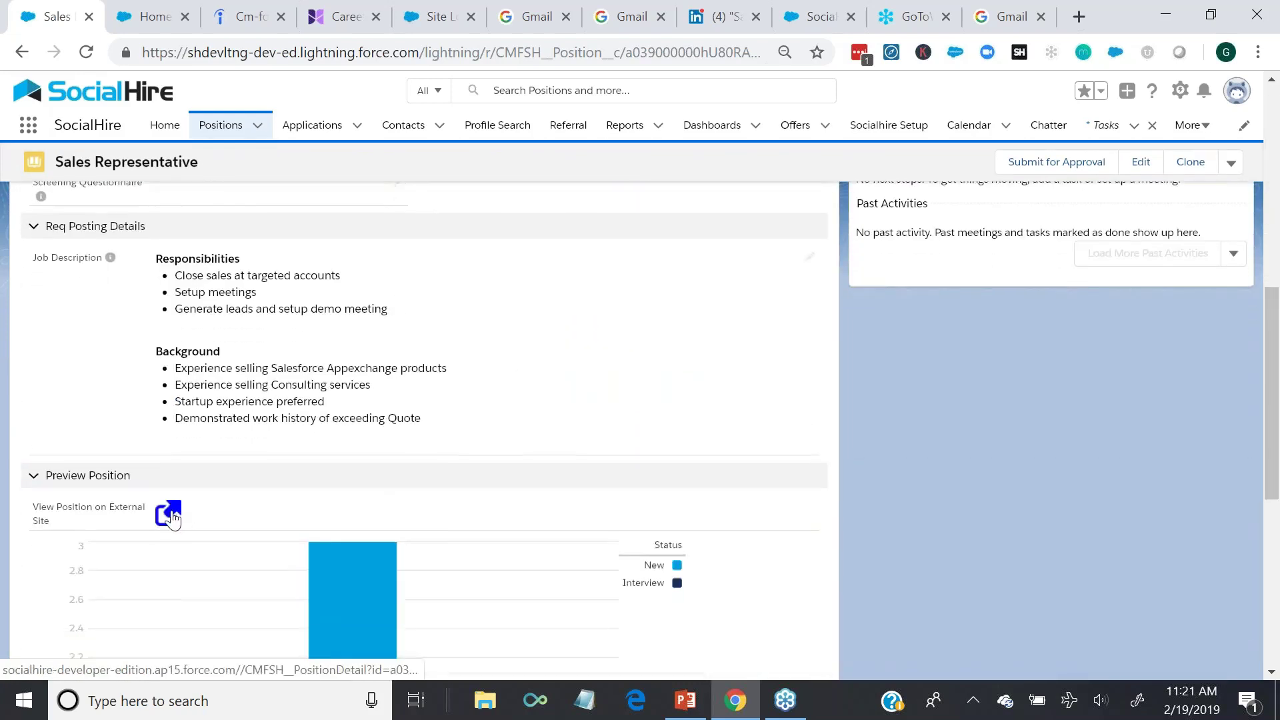
{"action": "left_click", "coordinate": [168, 514]}
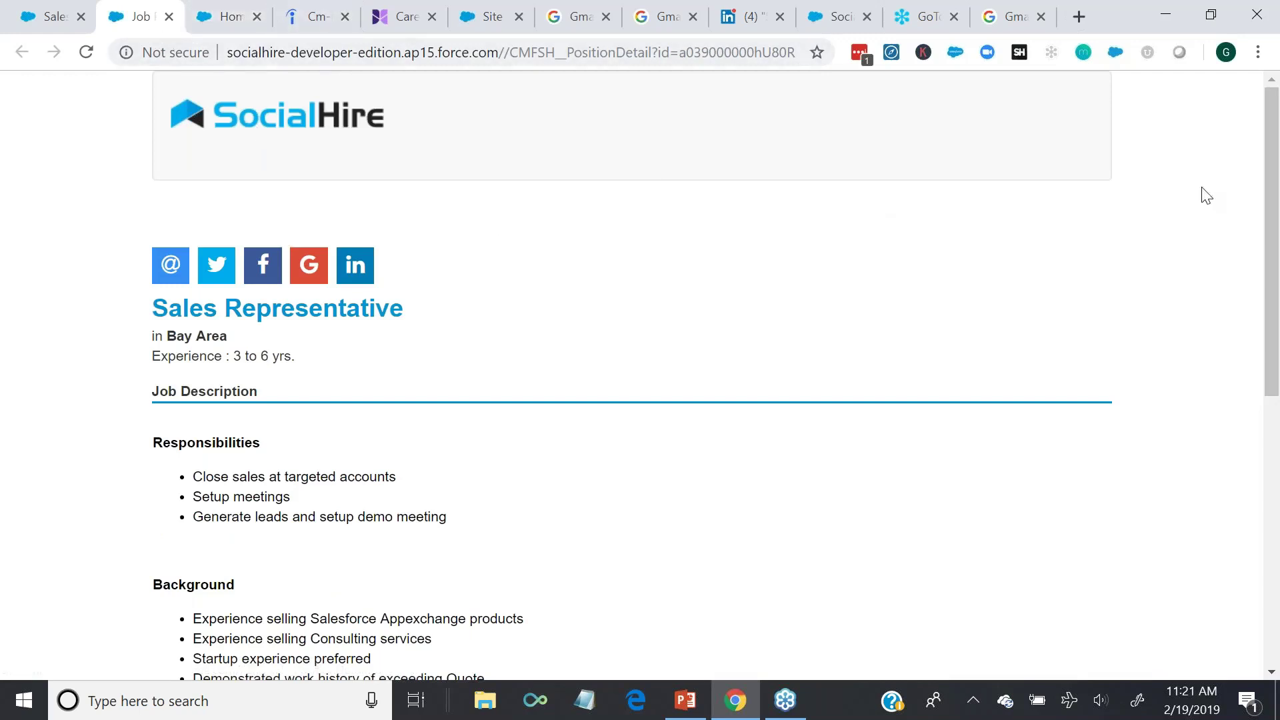
{"action": "left_click_drag", "start_coordinate": [1274, 214], "coordinate": [1277, 284]}
{"action": "scroll", "coordinate": [1277, 283], "scroll_direction": "up", "scroll_amount": 2}
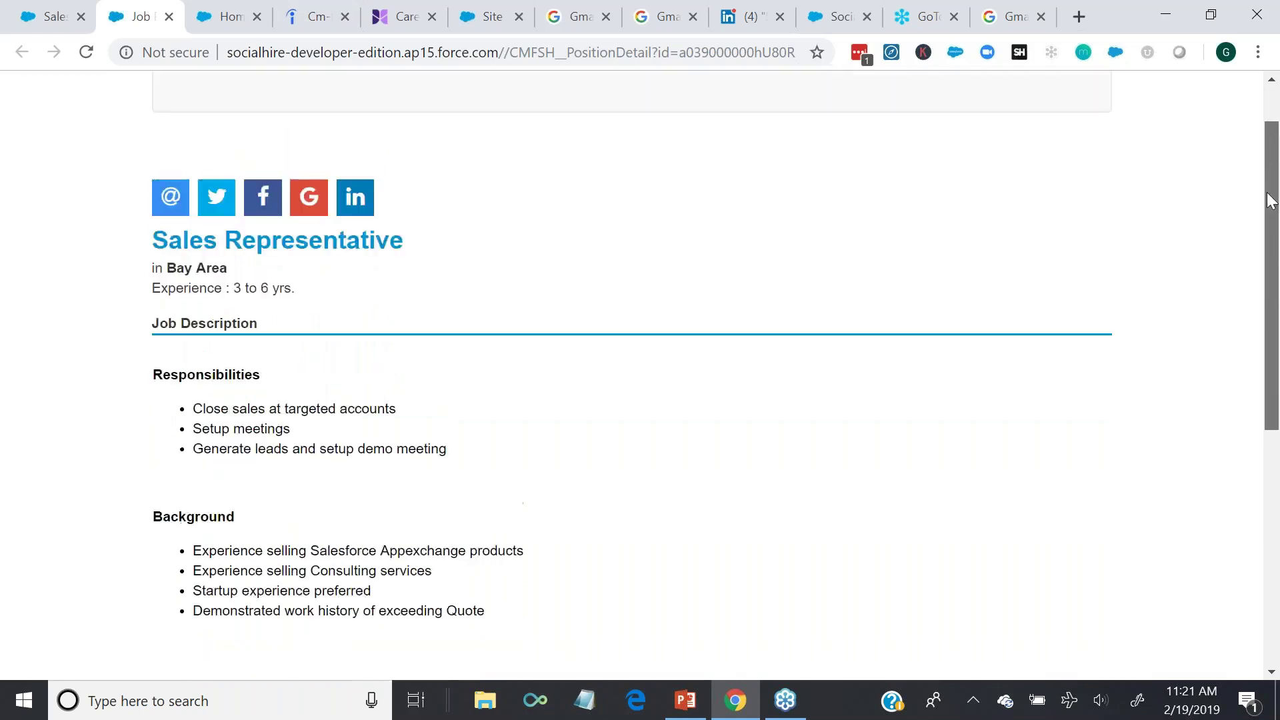
- Follow the Sales Representative listing on Indeed to the company site's application form, and return from it to all jobs
{"action": "left_click", "coordinate": [296, 24]}
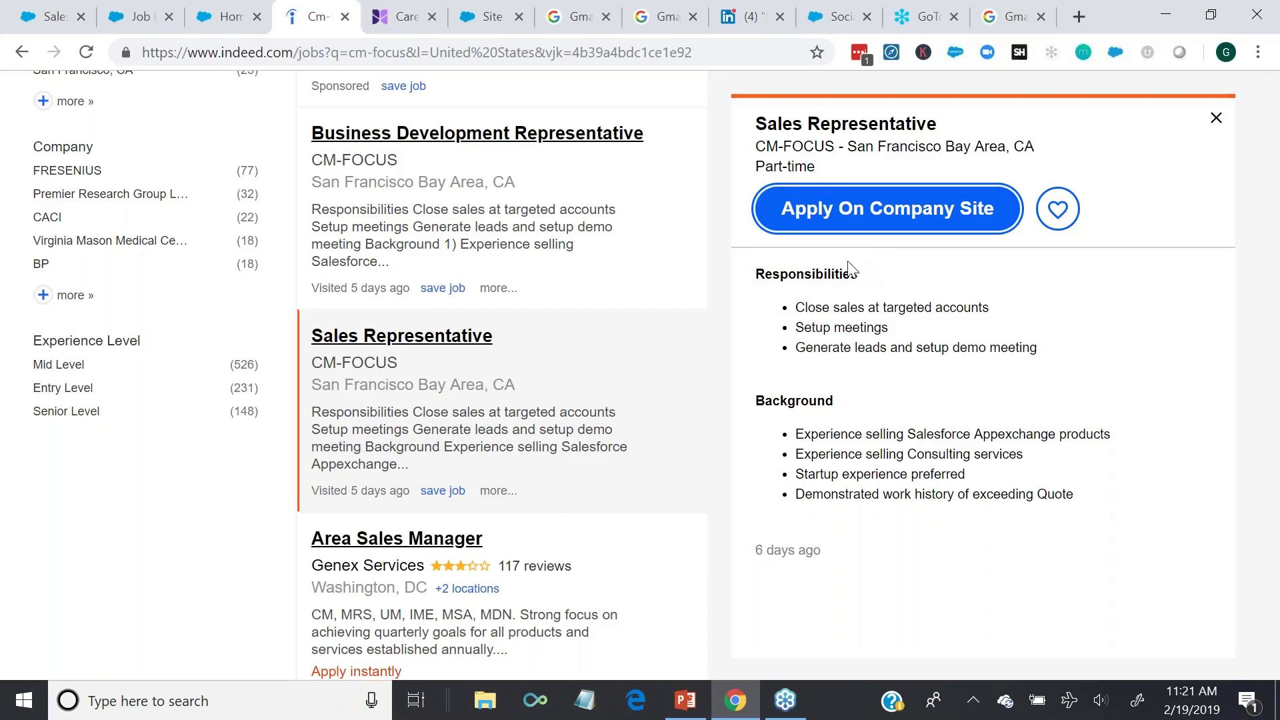
{"action": "left_click", "coordinate": [847, 225]}
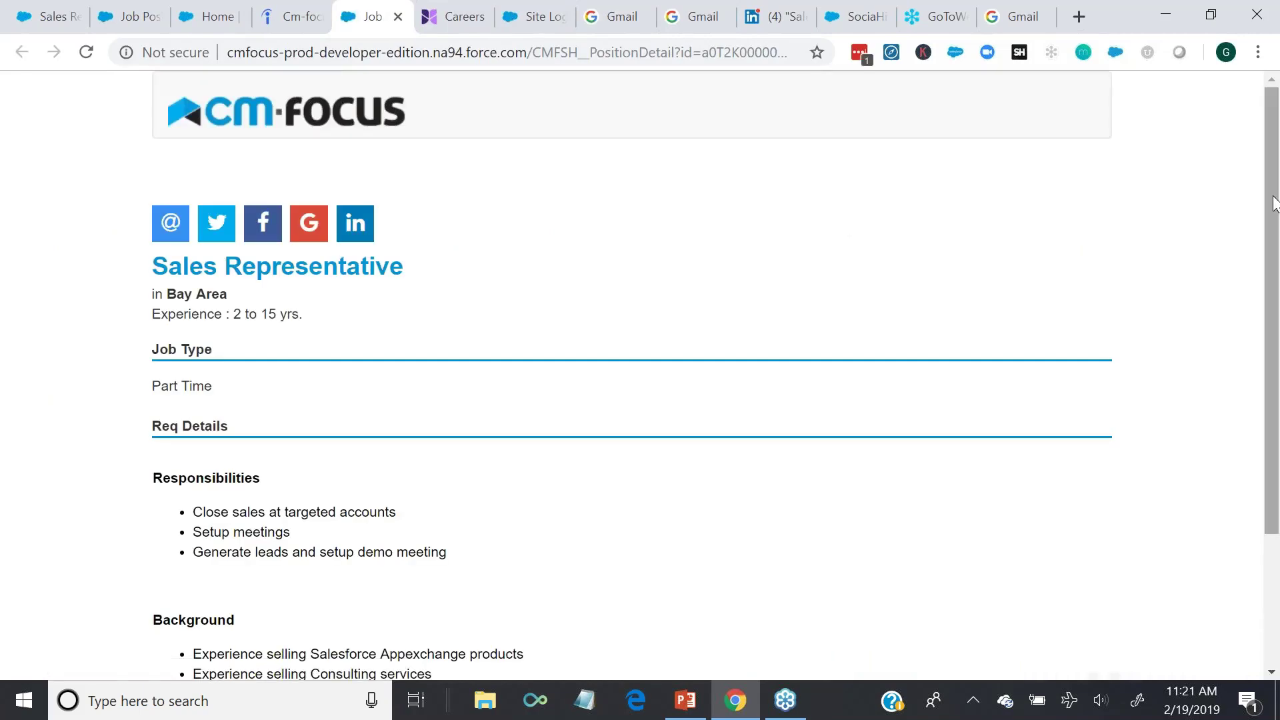
{"action": "left_click_drag", "start_coordinate": [1274, 204], "coordinate": [1277, 318]}
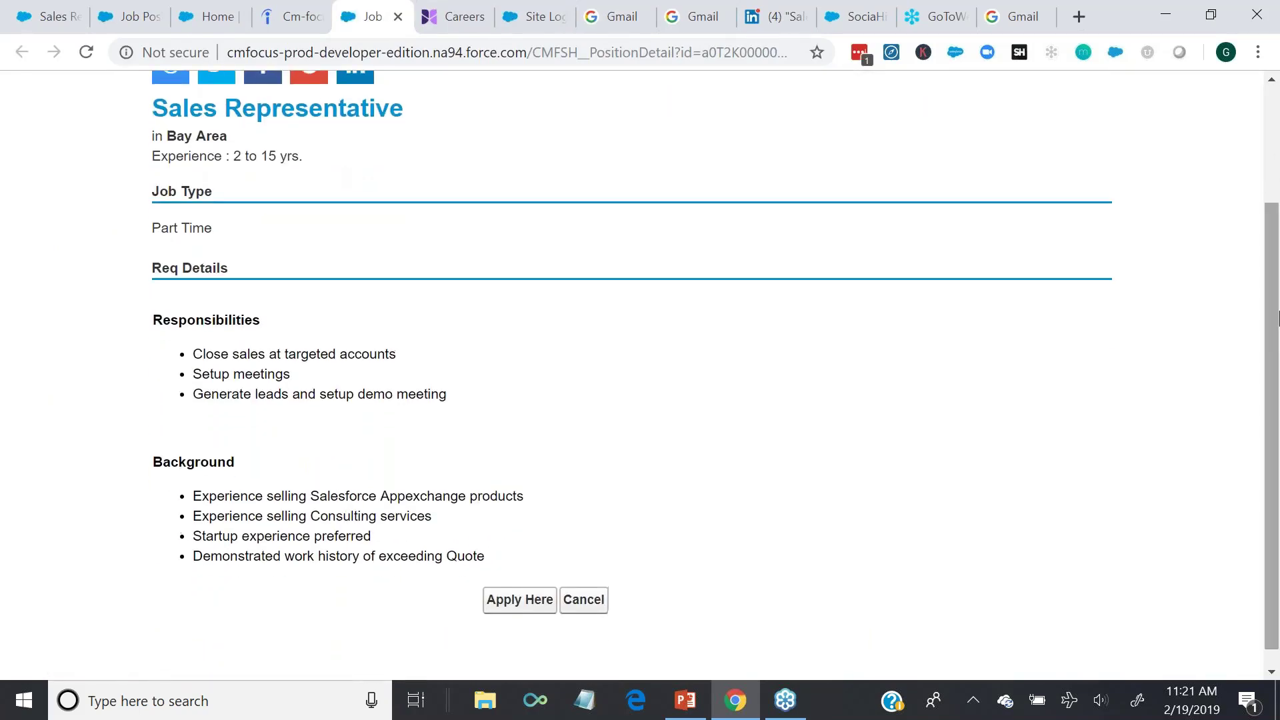
{"action": "left_click", "coordinate": [504, 604]}
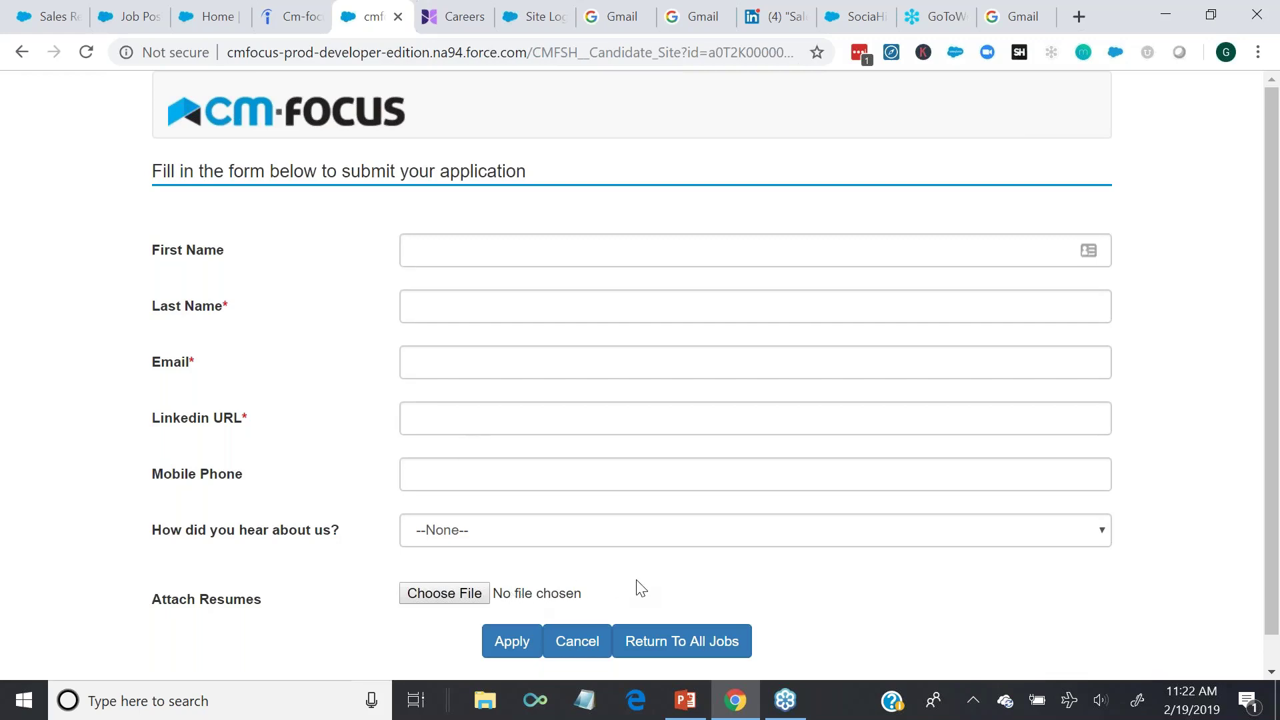
{"action": "left_click", "coordinate": [654, 643]}
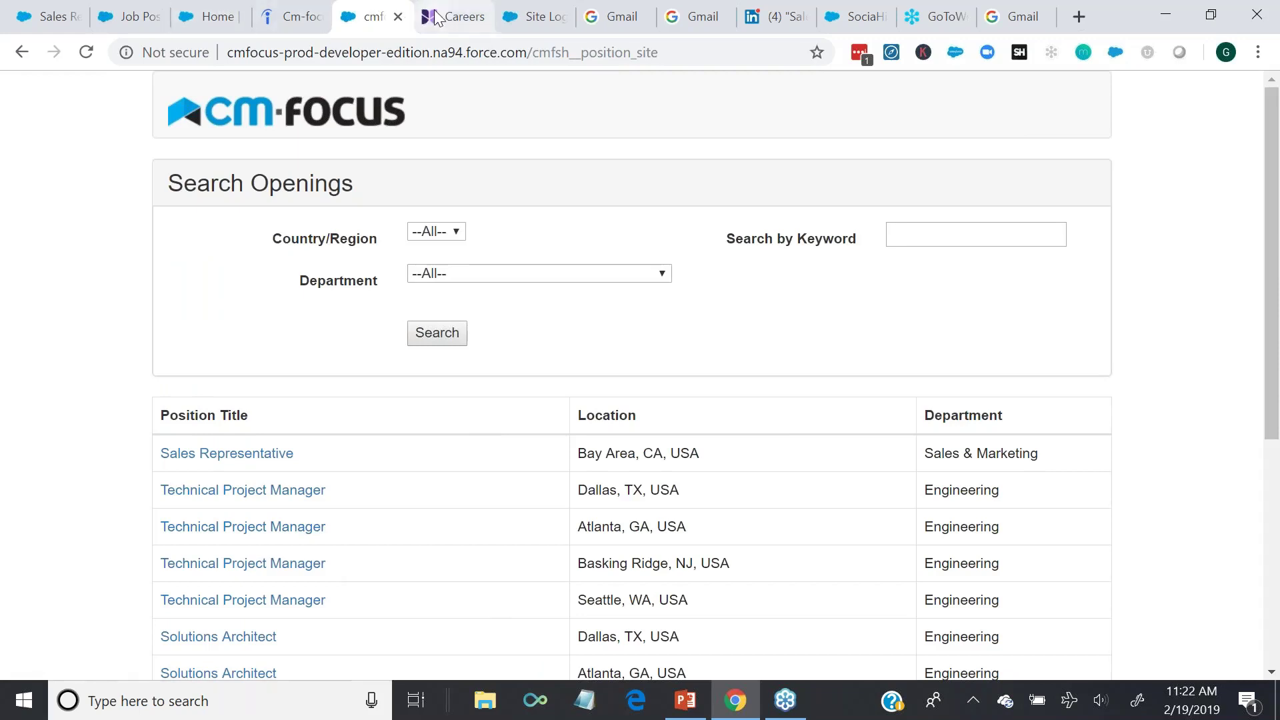
- Return to the SocialHire position record and display the Applications board with the All list view
{"action": "left_click", "coordinate": [53, 17]}
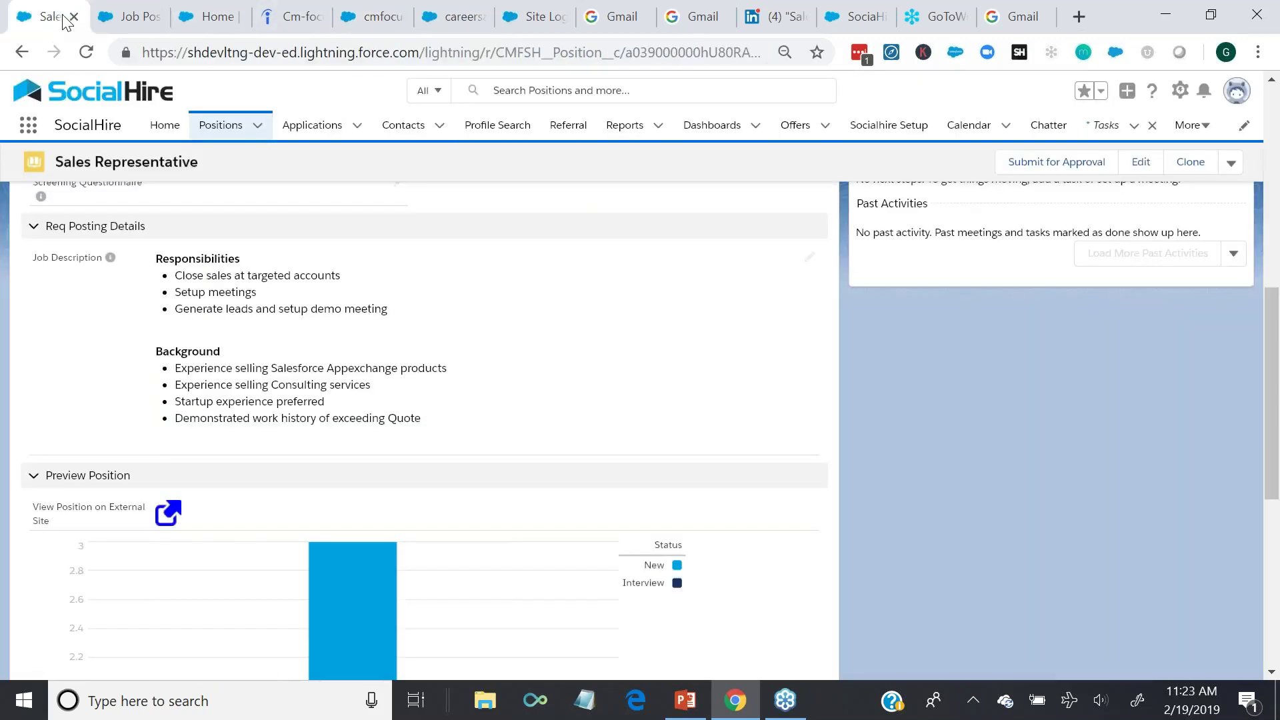
{"action": "left_click_drag", "start_coordinate": [1275, 310], "coordinate": [1277, 97]}
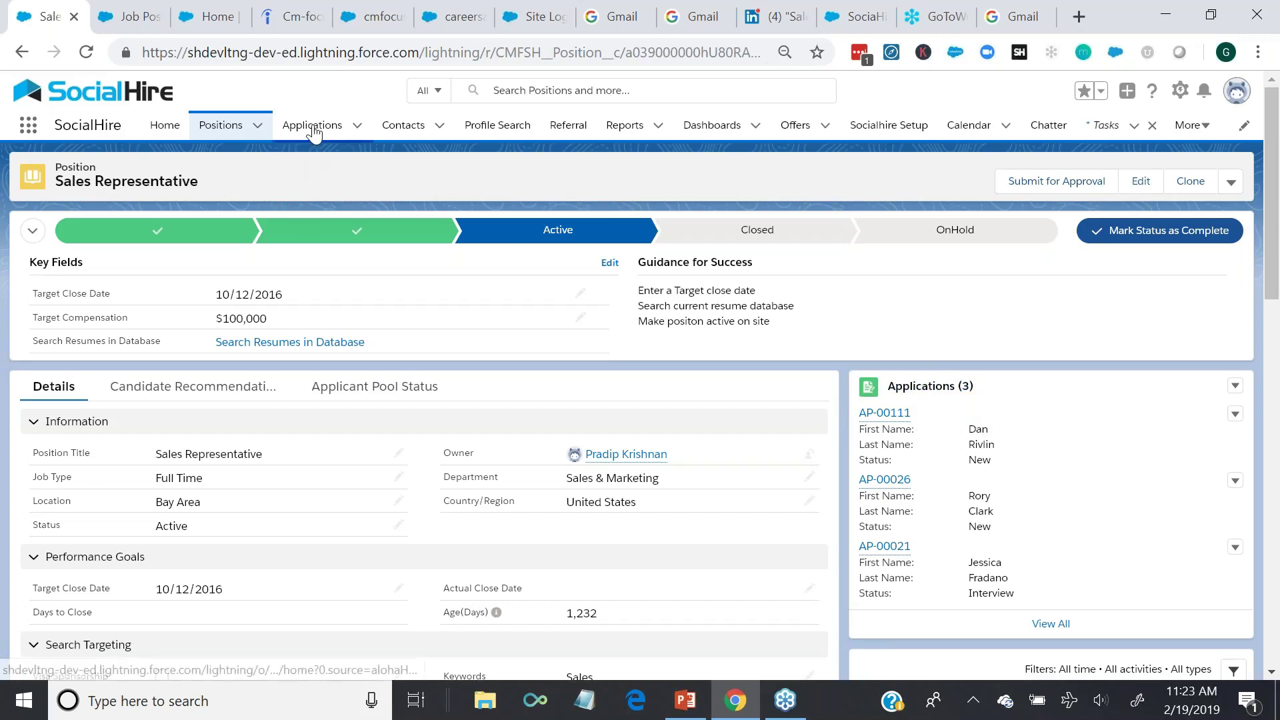
{"action": "left_click", "coordinate": [312, 127]}
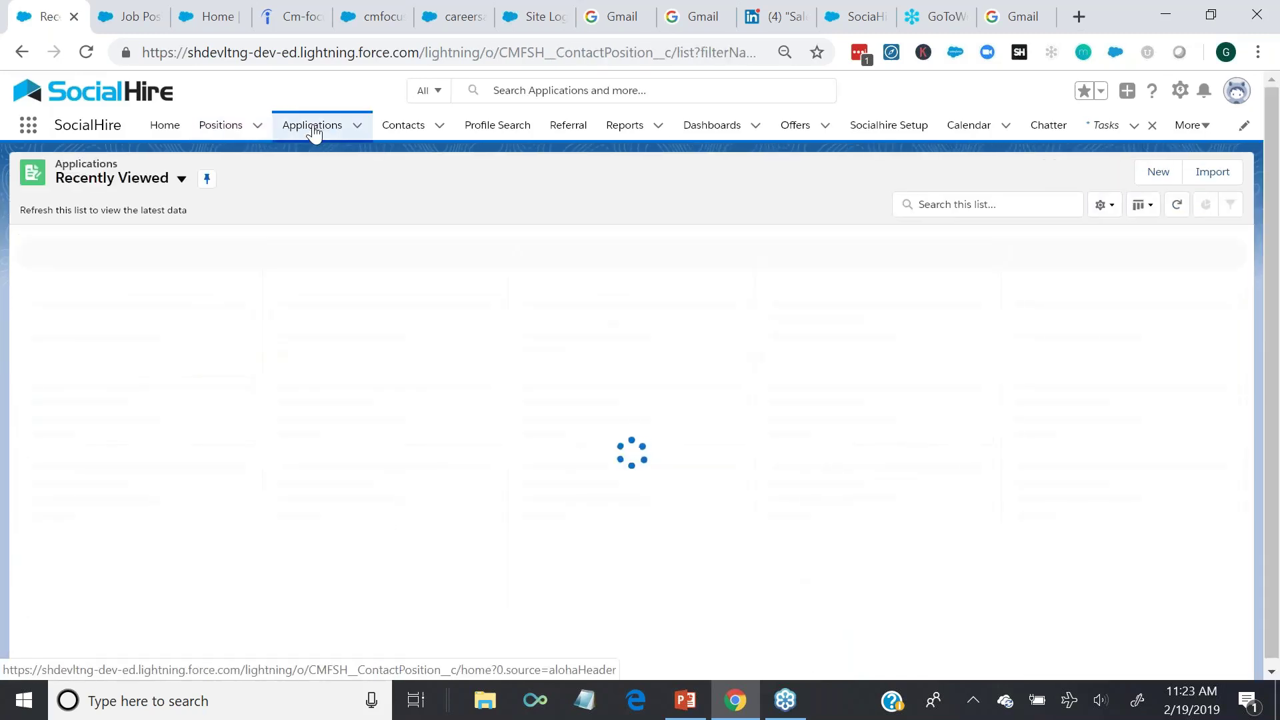
{"action": "left_click", "coordinate": [181, 181]}
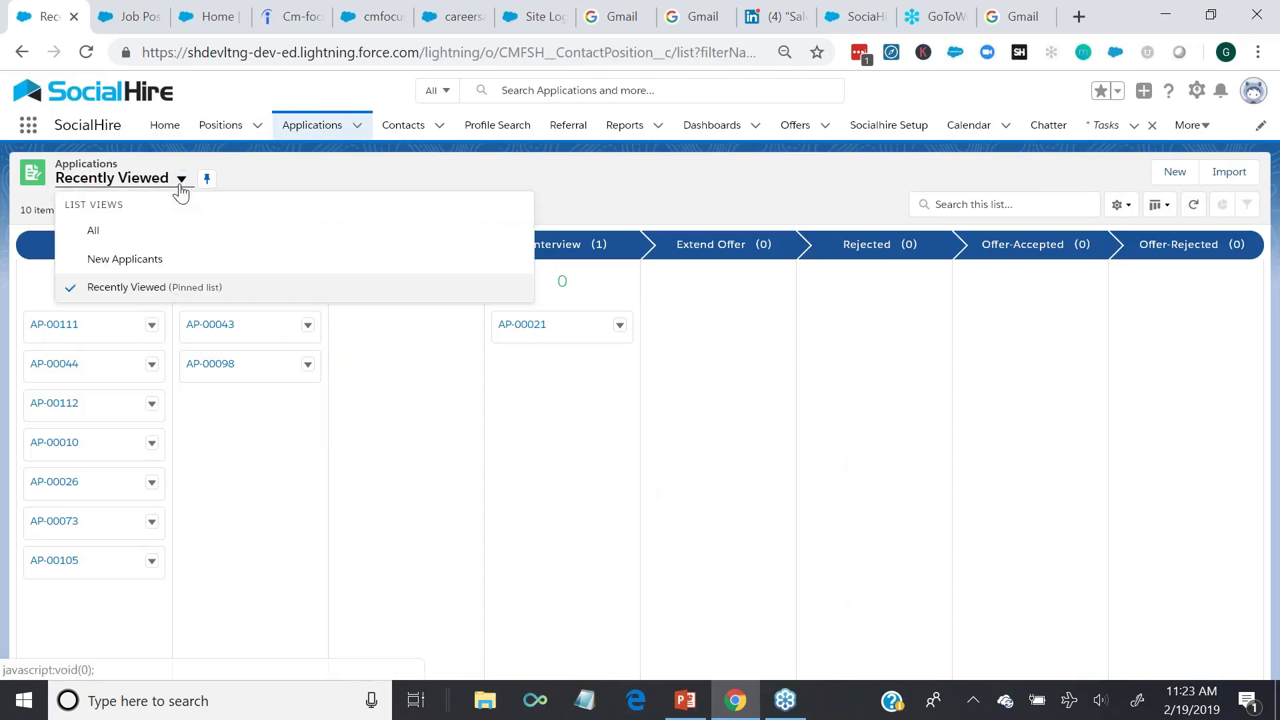
{"action": "left_click", "coordinate": [137, 230]}
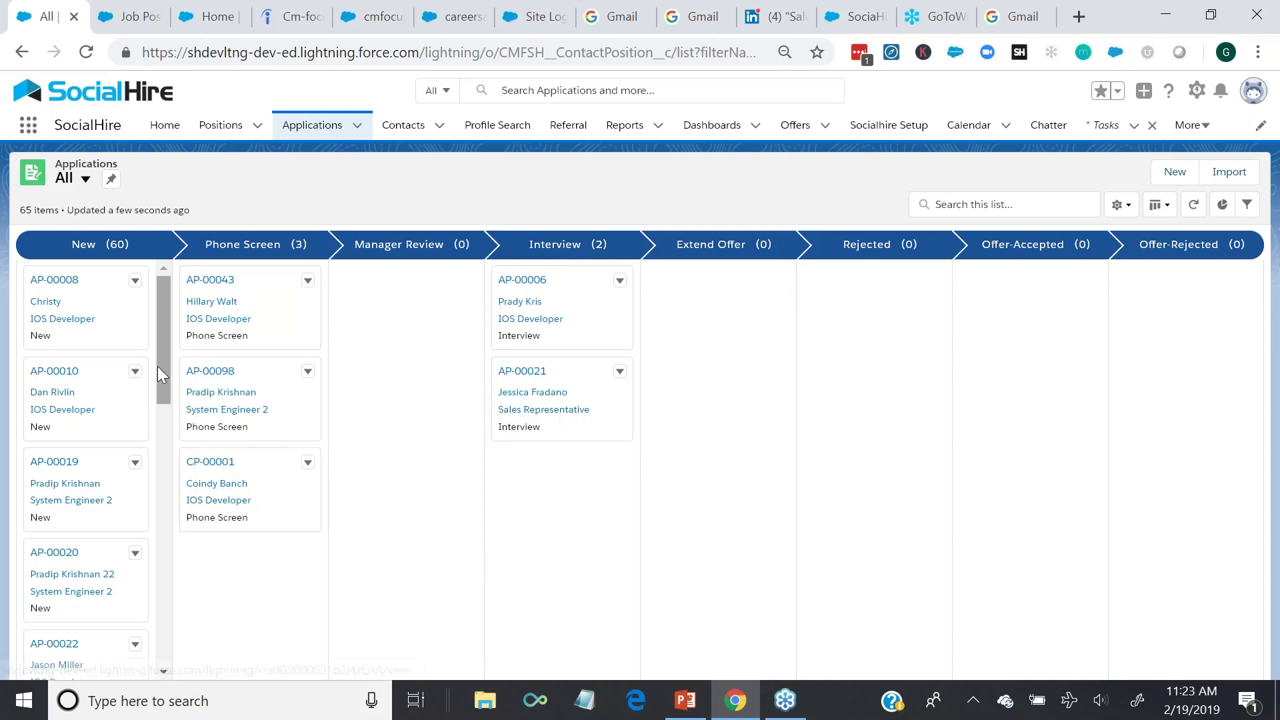
- Open application AP-00044 from the New stage in a separate browser tab and view its details
{"action": "left_click_drag", "start_coordinate": [159, 368], "coordinate": [167, 535]}
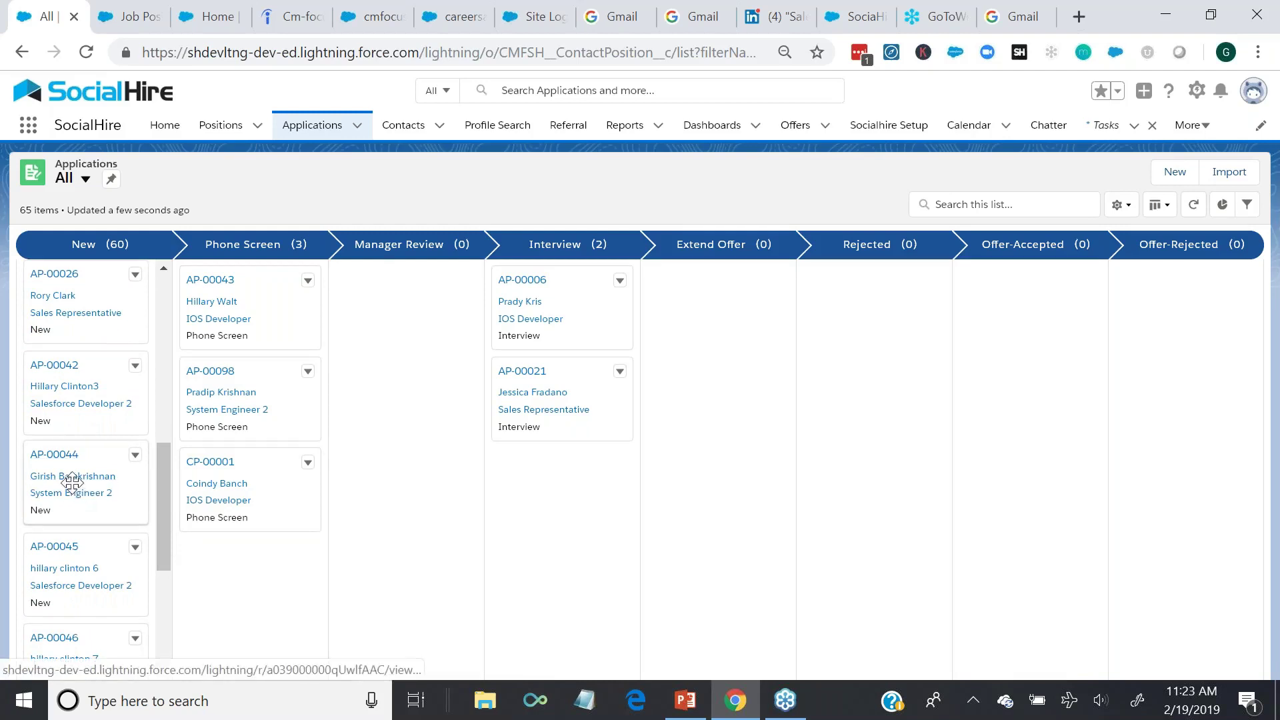
{"action": "right_click", "coordinate": [74, 458]}
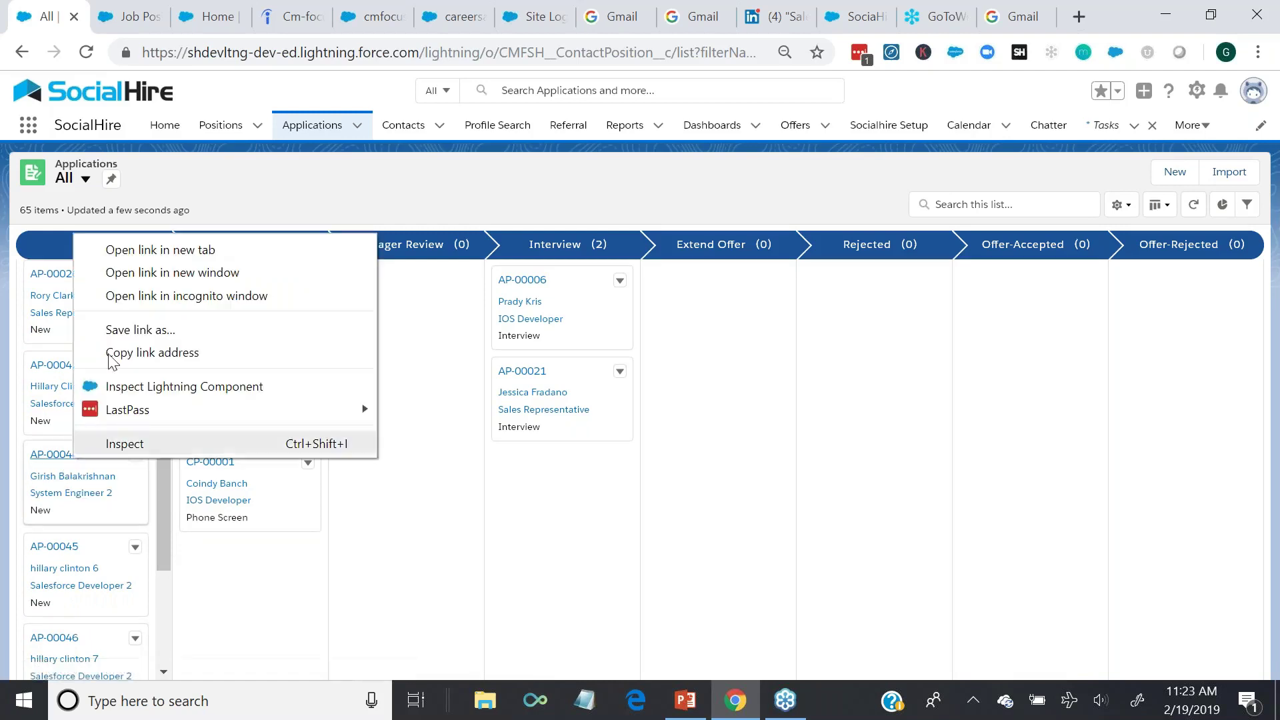
{"action": "left_click", "coordinate": [162, 251]}
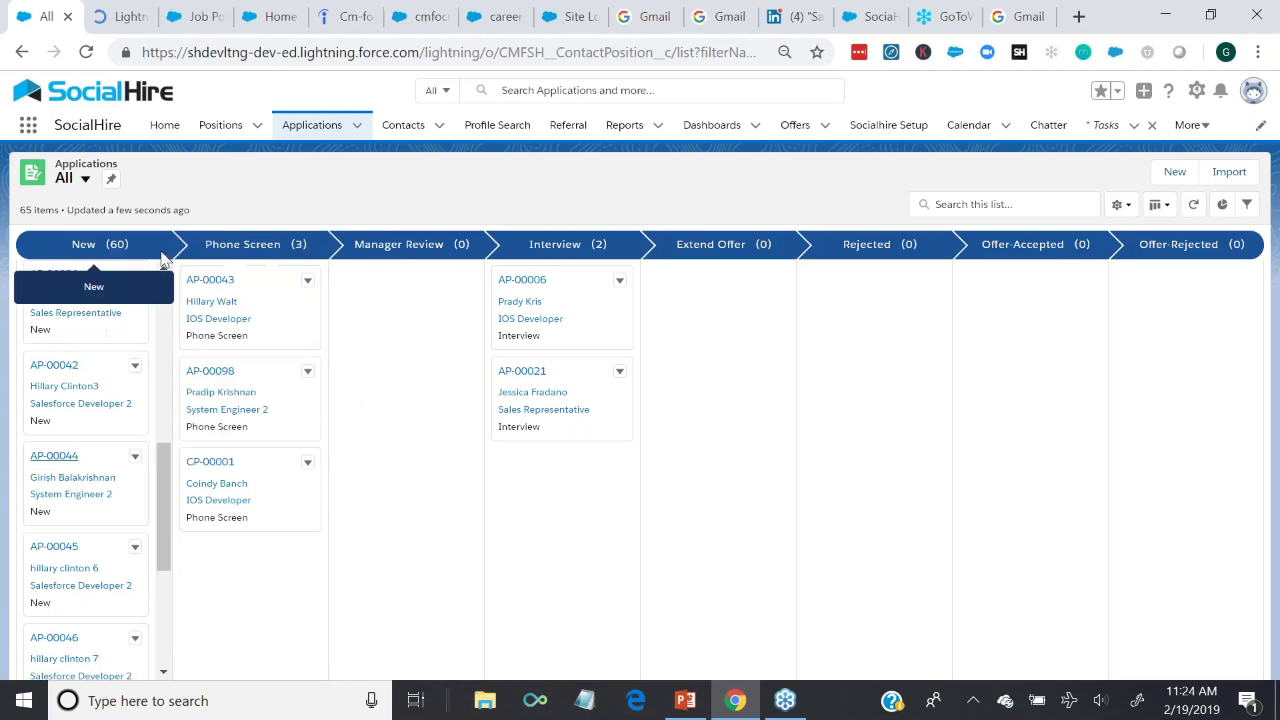
{"action": "left_click", "coordinate": [122, 19]}
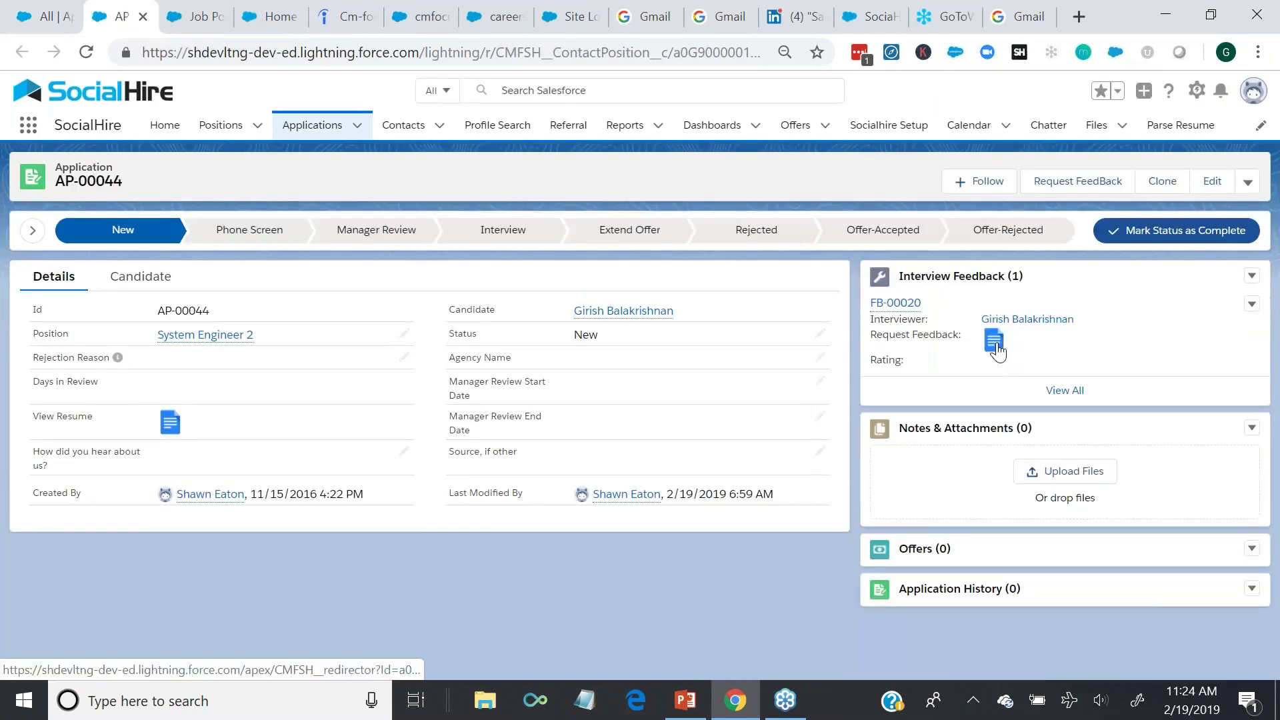
- Go back to the Applications board and move application AP-00044 from New to the Rejected stage
{"action": "left_click", "coordinate": [48, 18]}
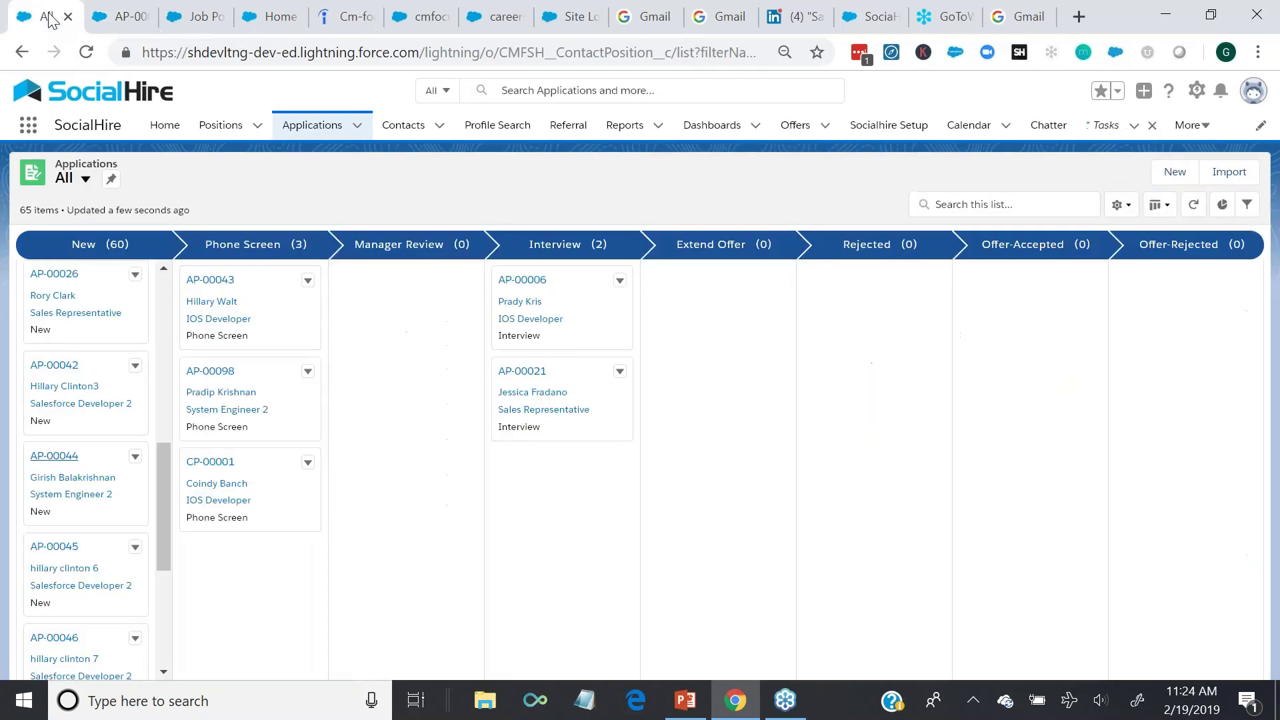
{"action": "left_click_drag", "start_coordinate": [54, 466], "coordinate": [813, 288]}
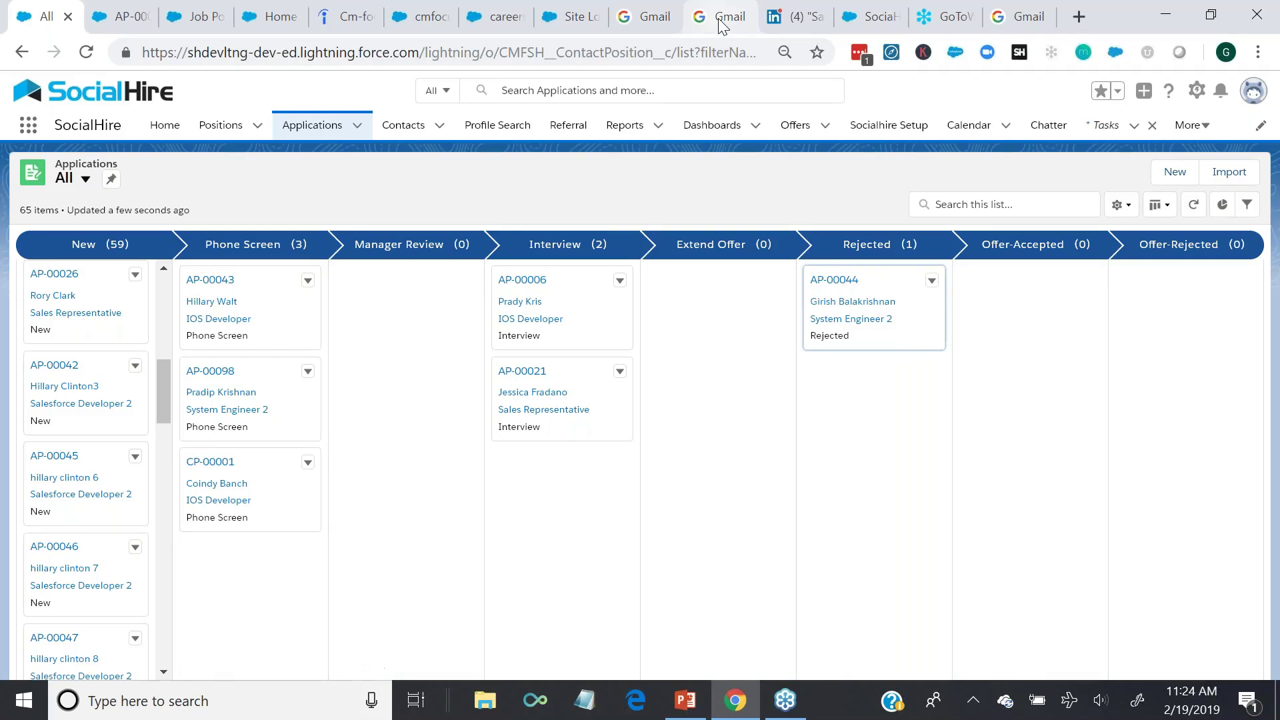
- Switch to Gmail and display the images in the "System Engineer 2 Application Update CM-Focus" email
{"action": "left_click", "coordinate": [722, 25]}
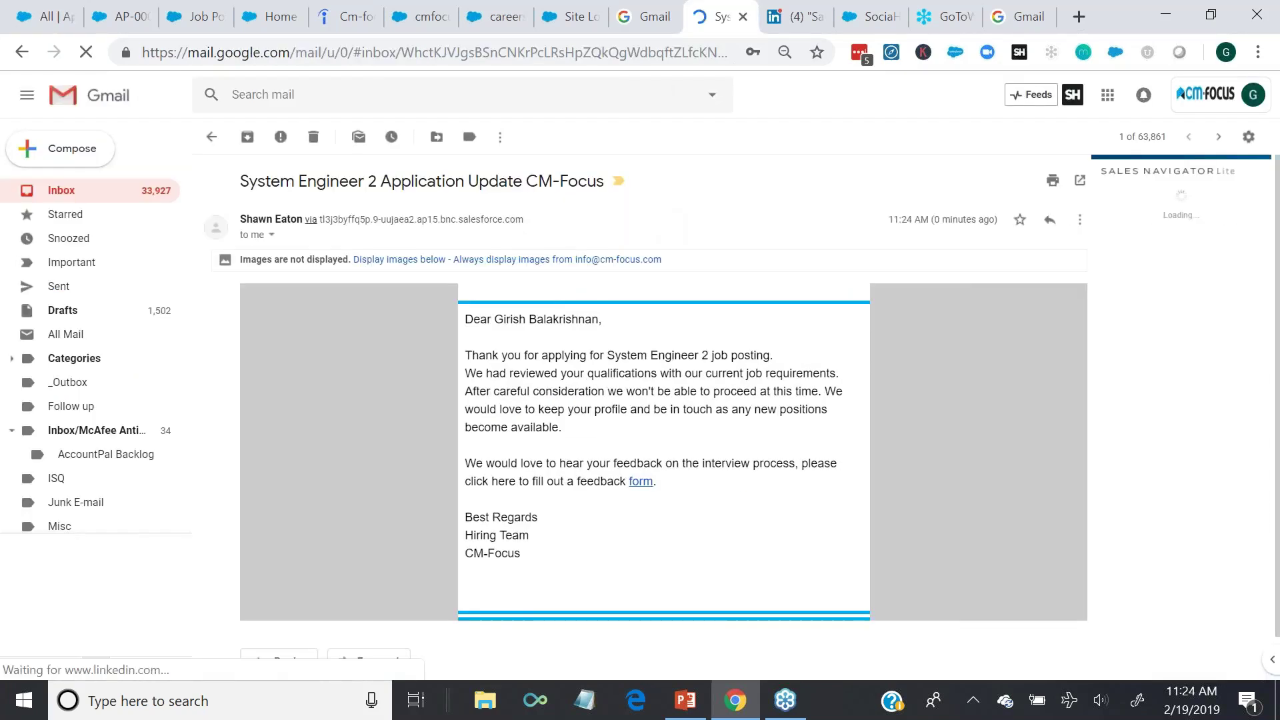
{"action": "left_click", "coordinate": [387, 260]}
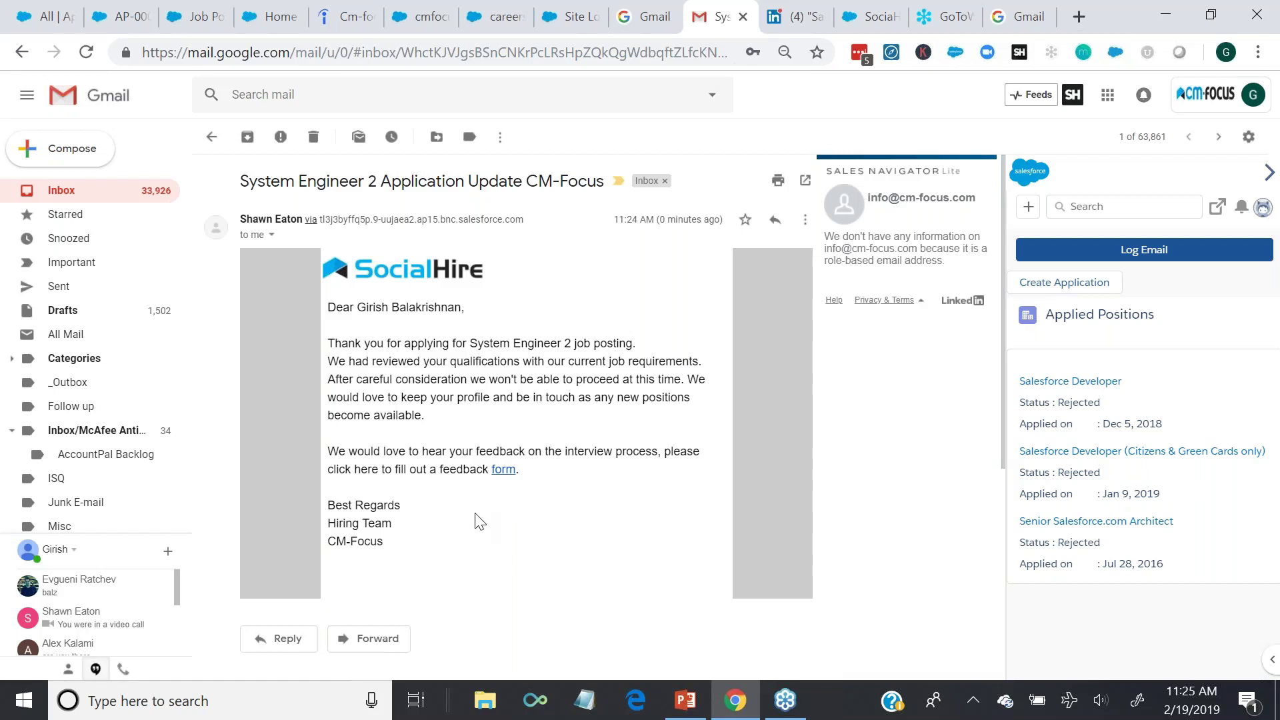
- Open the Sales Representative position in SocialHire and view its candidate recommendations and applicant pool status chart
{"action": "left_click", "coordinate": [46, 16]}
{"action": "left_click", "coordinate": [233, 134]}
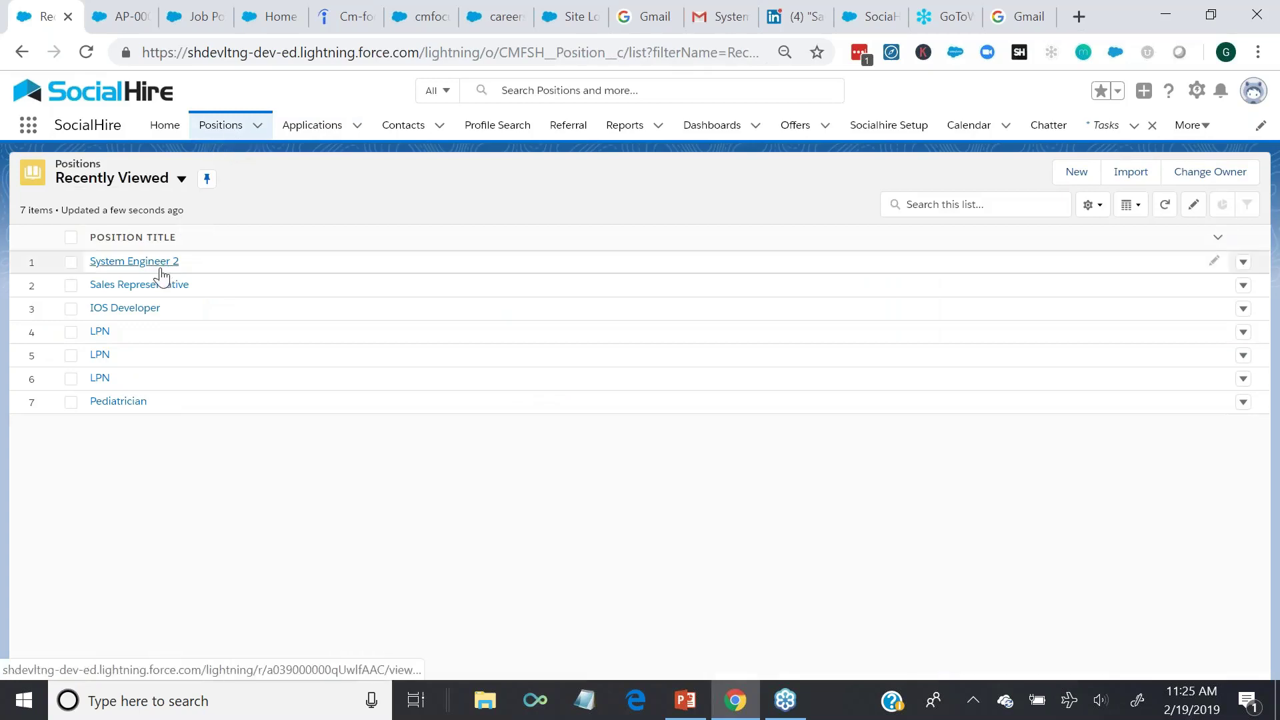
{"action": "left_click", "coordinate": [151, 292]}
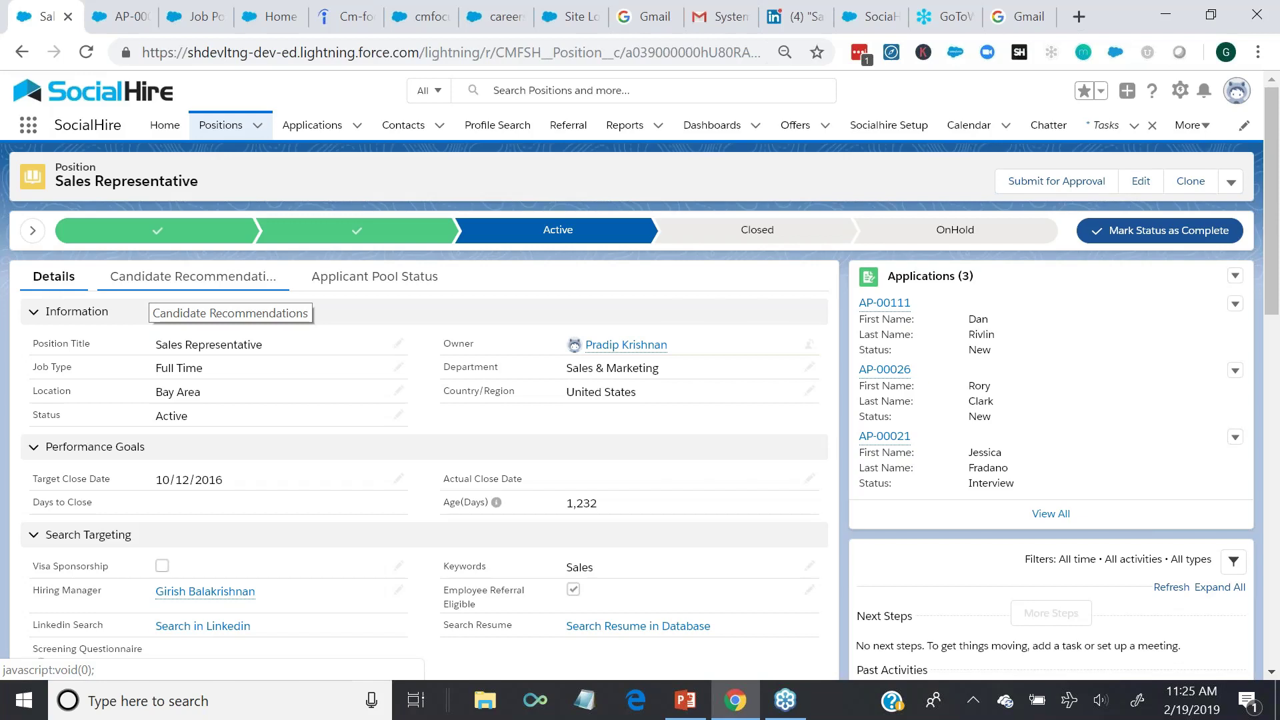
{"action": "left_click", "coordinate": [193, 276]}
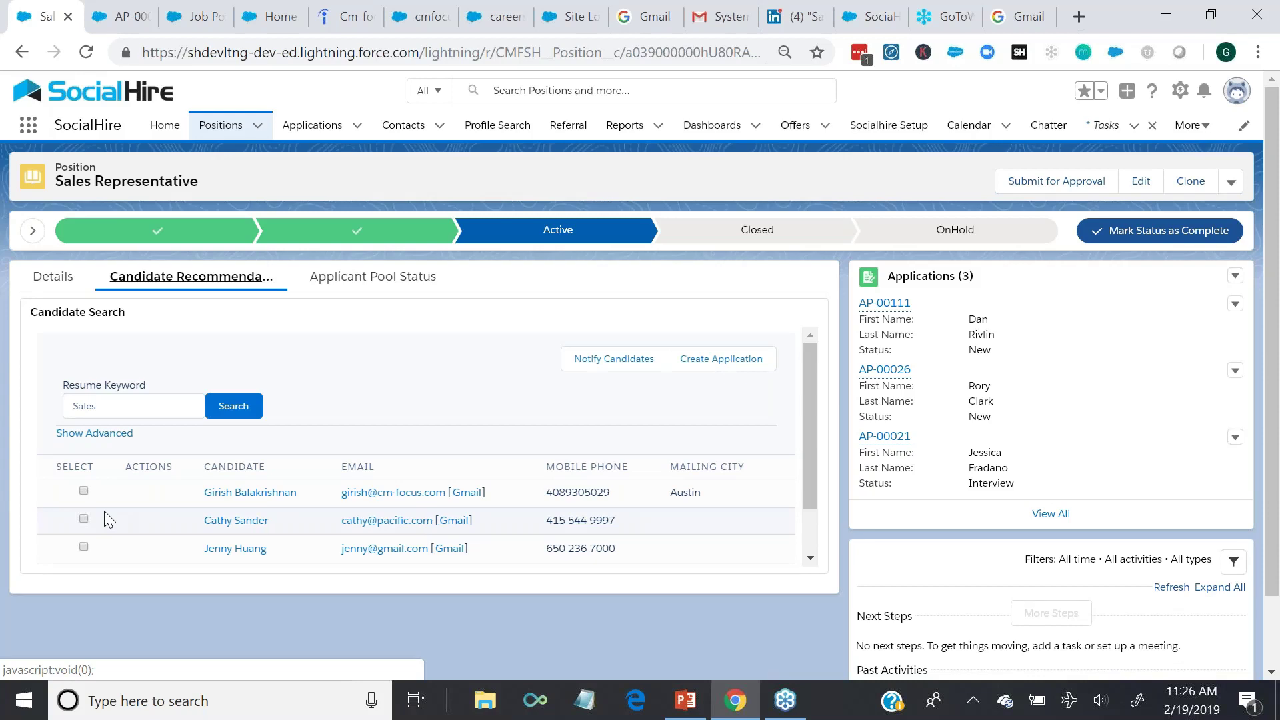
{"action": "left_click", "coordinate": [339, 291]}
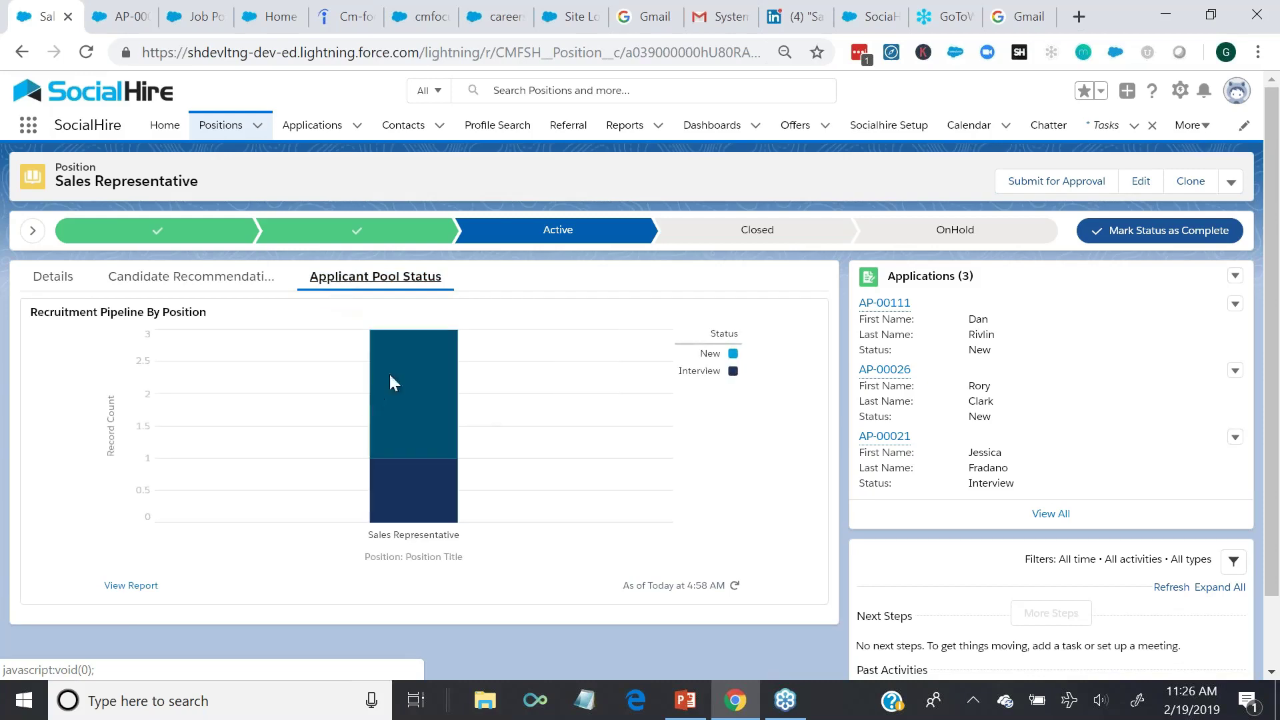
{"action": "mouse_move", "coordinate": [402, 381]}
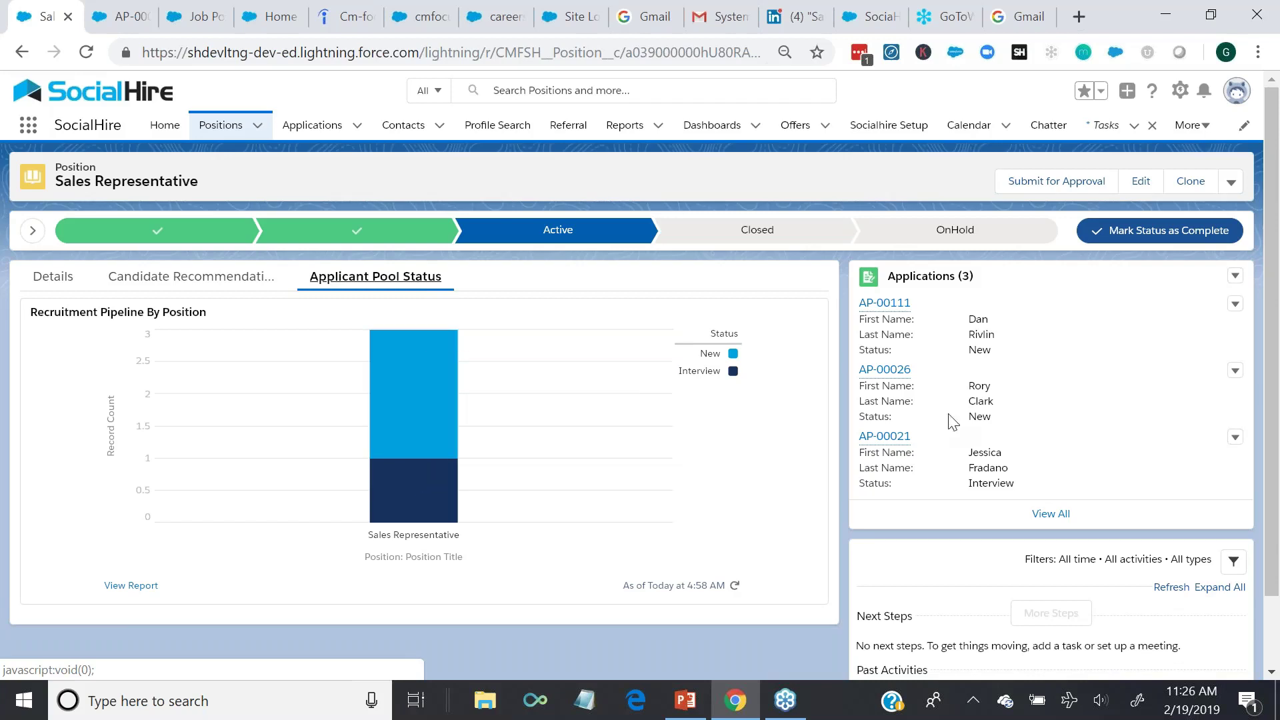
- Open application AP-00111 from the position and view the stage guidance for New, Phone Screen and Manager Review
{"action": "mouse_move", "coordinate": [887, 308]}
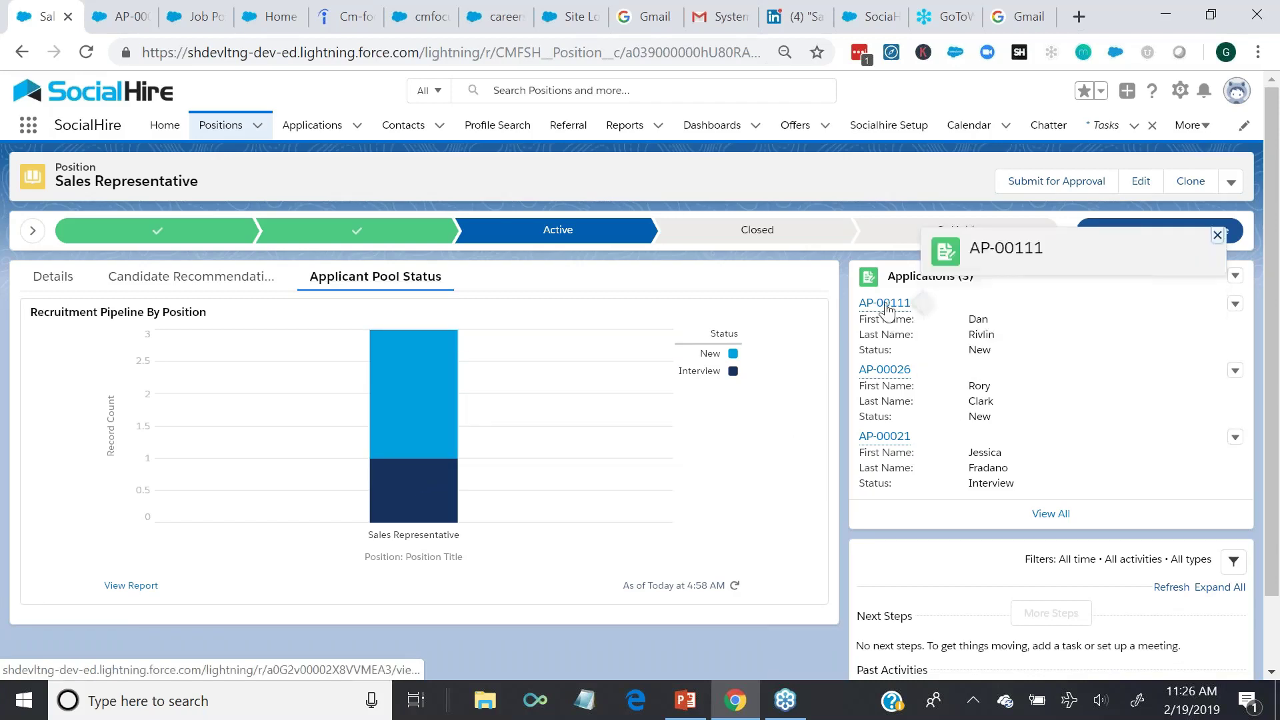
{"action": "left_click", "coordinate": [886, 303]}
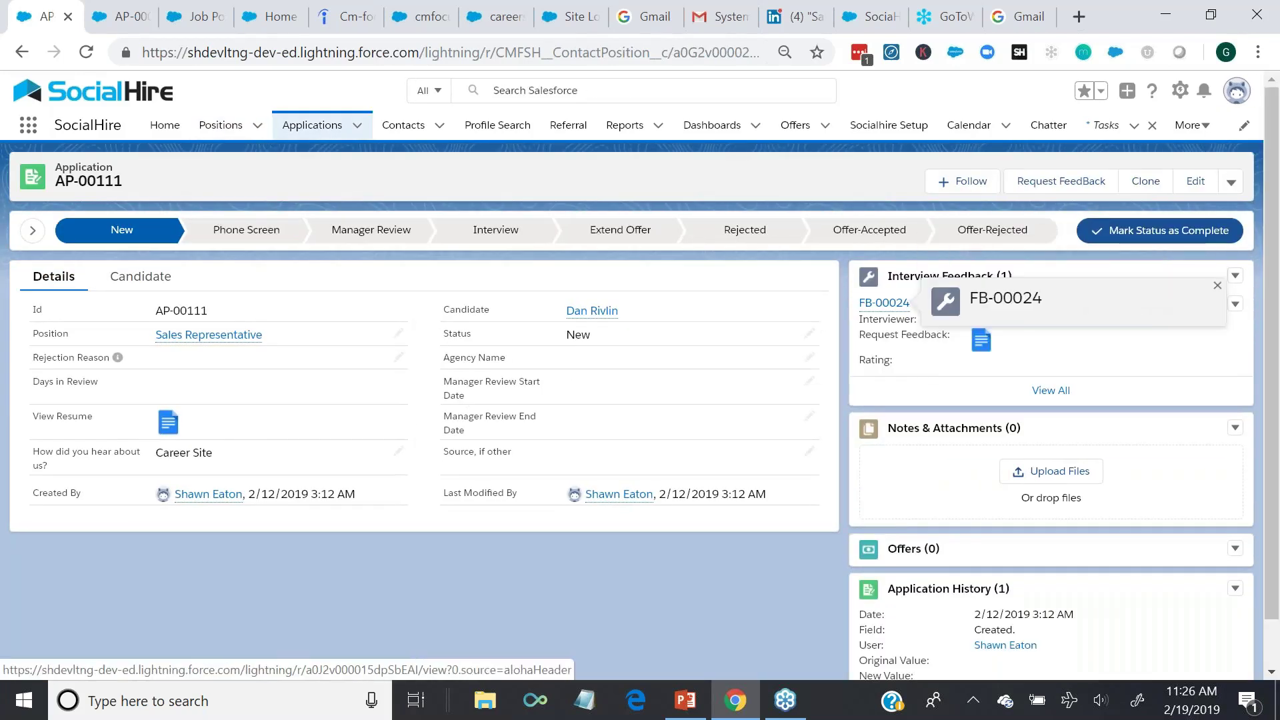
{"action": "left_click", "coordinate": [28, 233]}
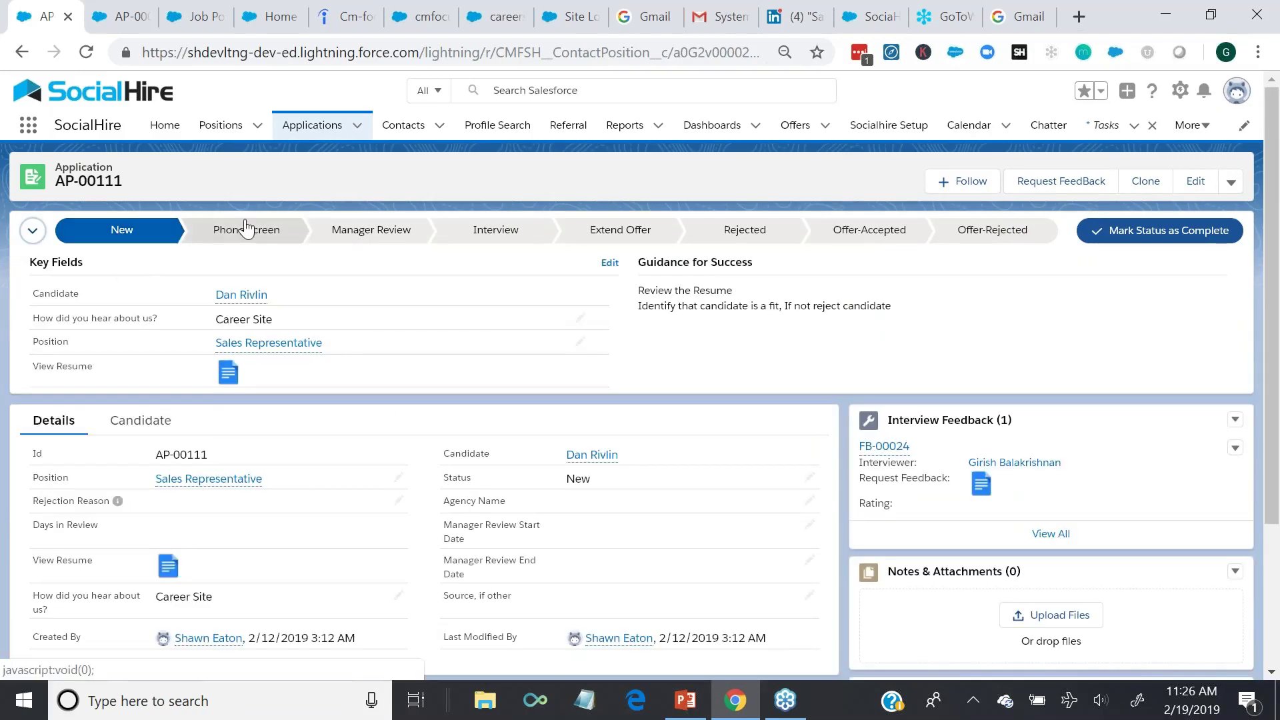
{"action": "left_click", "coordinate": [215, 234]}
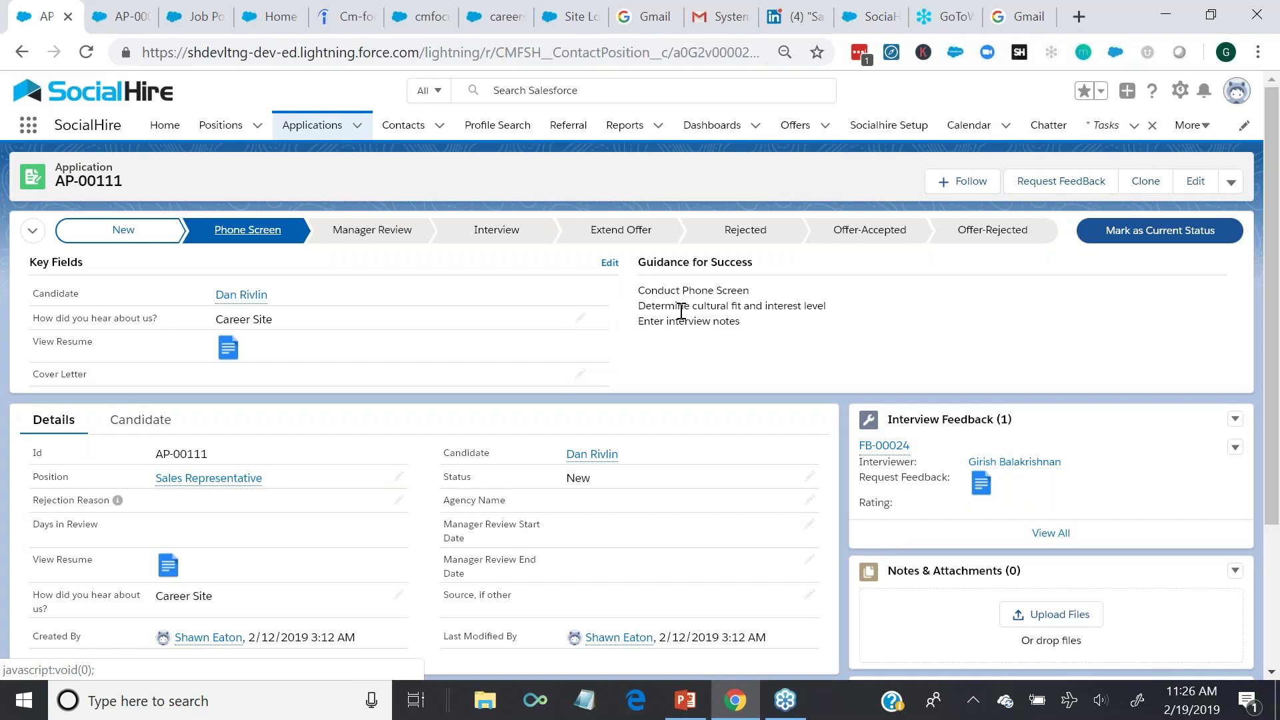
{"action": "left_click", "coordinate": [370, 235]}
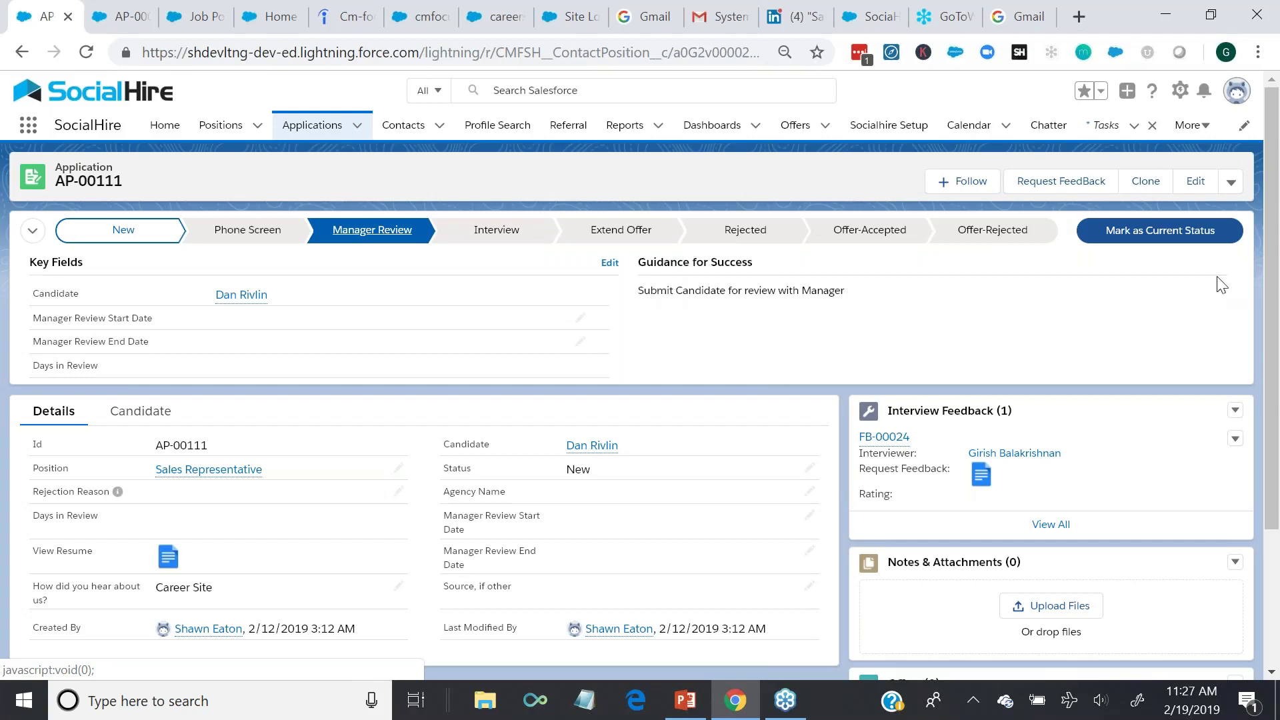
- Request interview feedback on application AP-00111 from an interviewer contact, with the feedback request email enabled
{"action": "left_click", "coordinate": [1061, 183]}
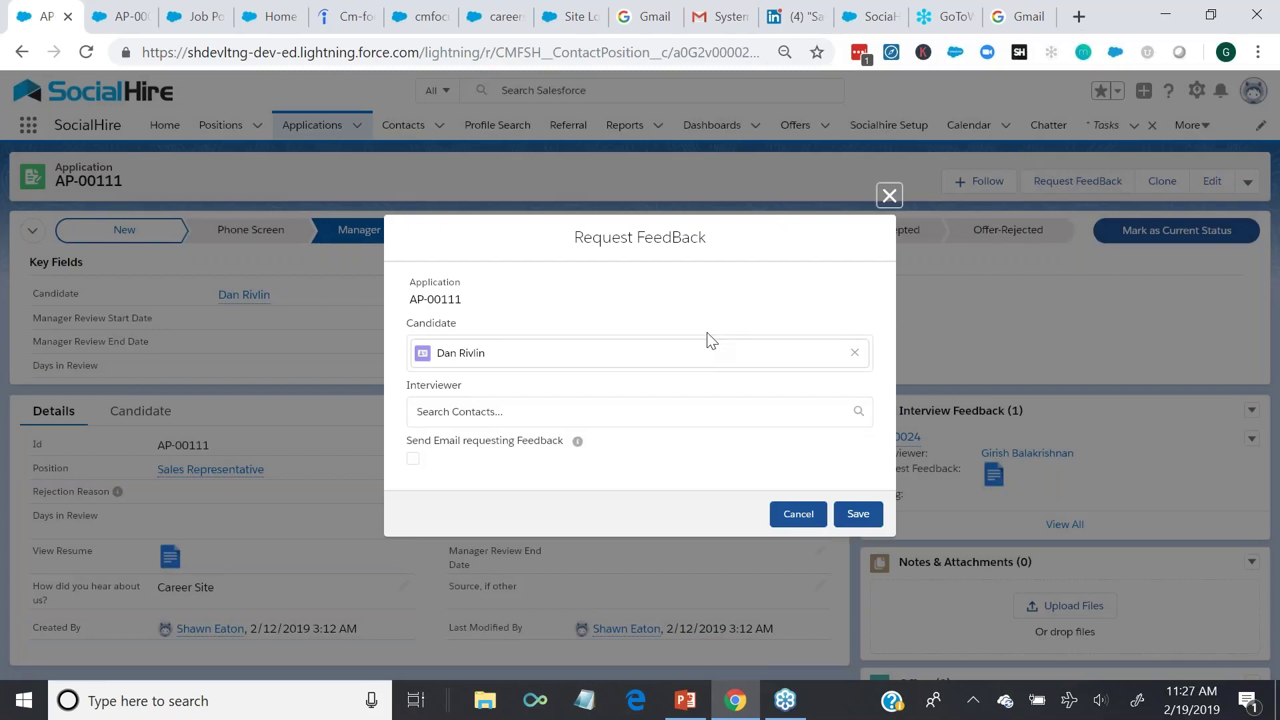
{"action": "left_click", "coordinate": [736, 417]}
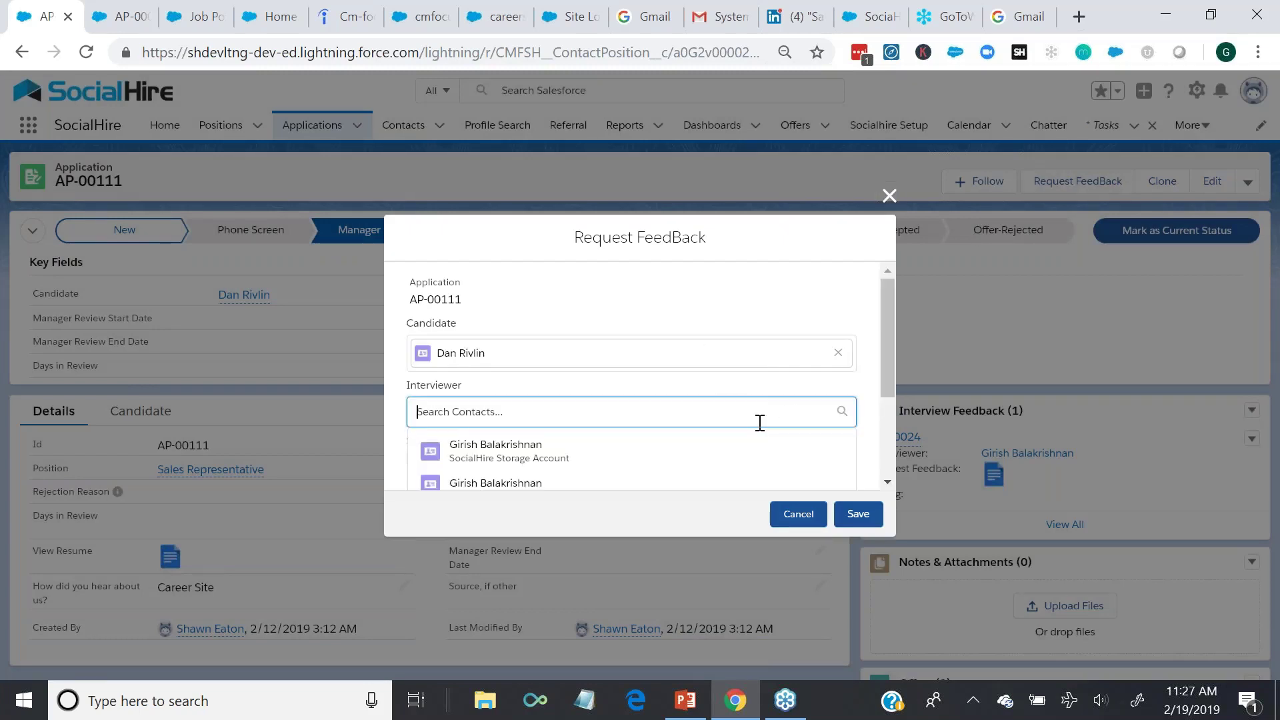
{"action": "left_click", "coordinate": [670, 453]}
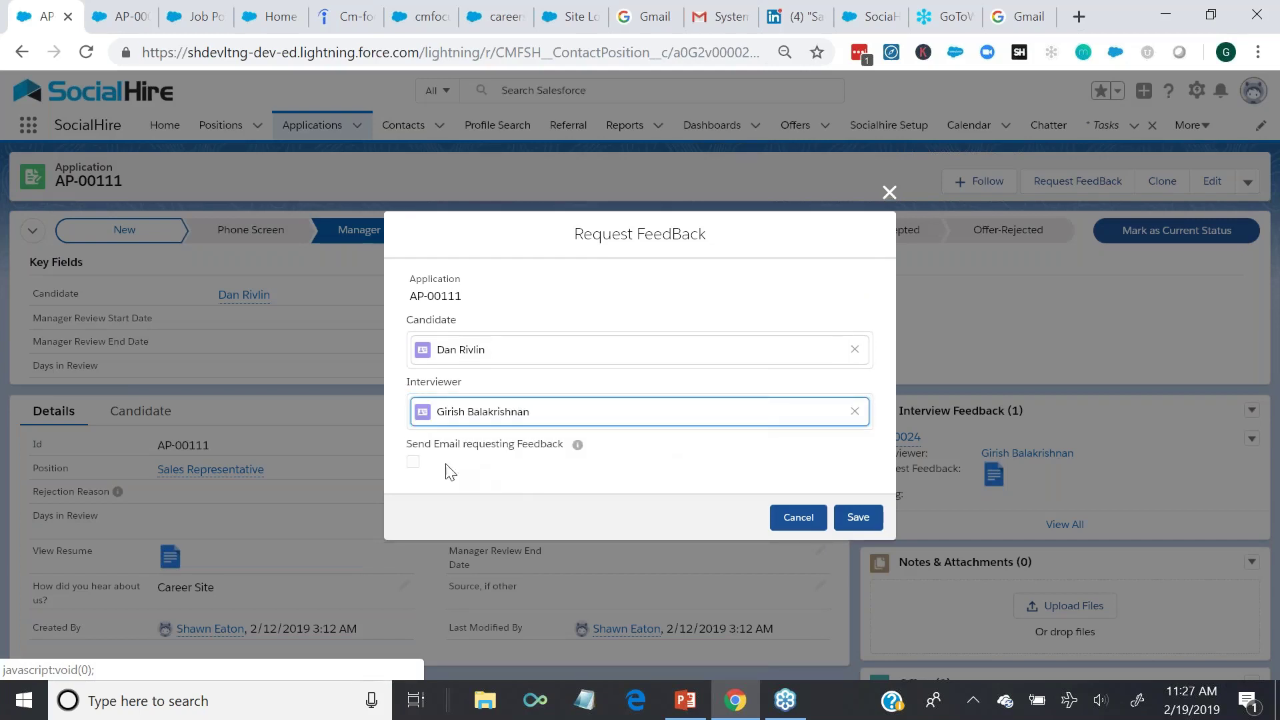
{"action": "left_click", "coordinate": [414, 463]}
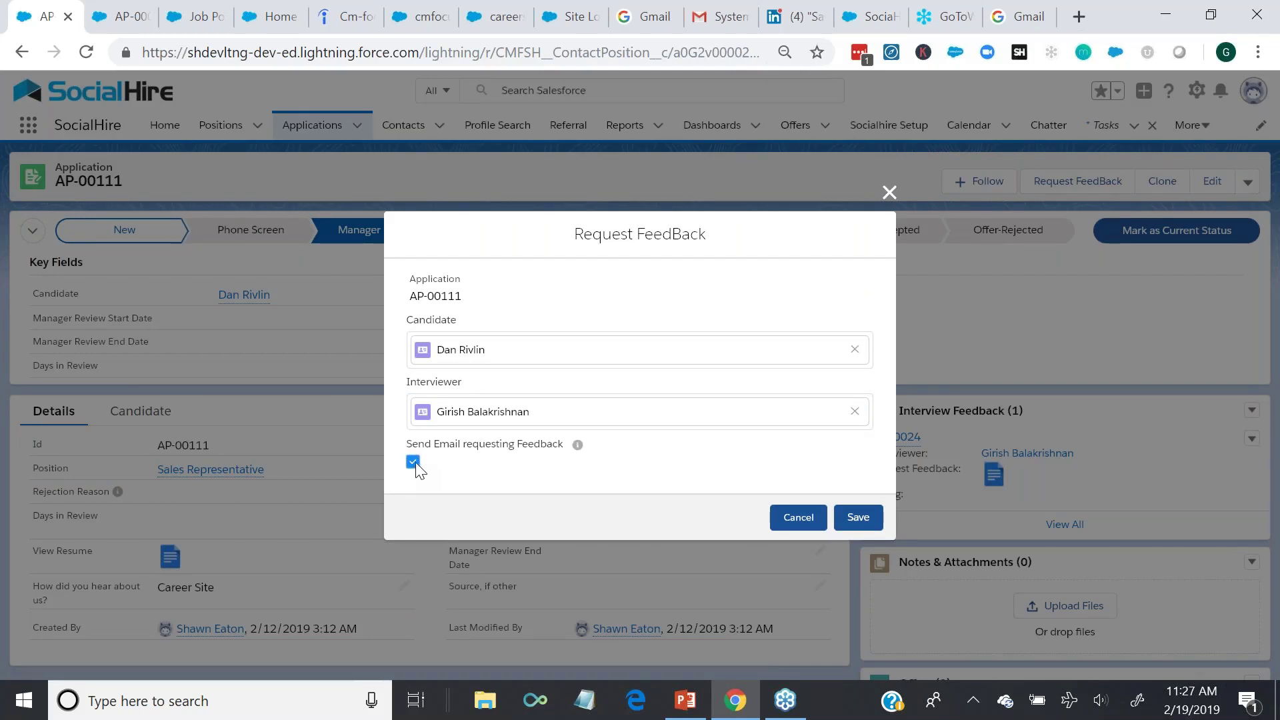
{"action": "left_click", "coordinate": [860, 520]}
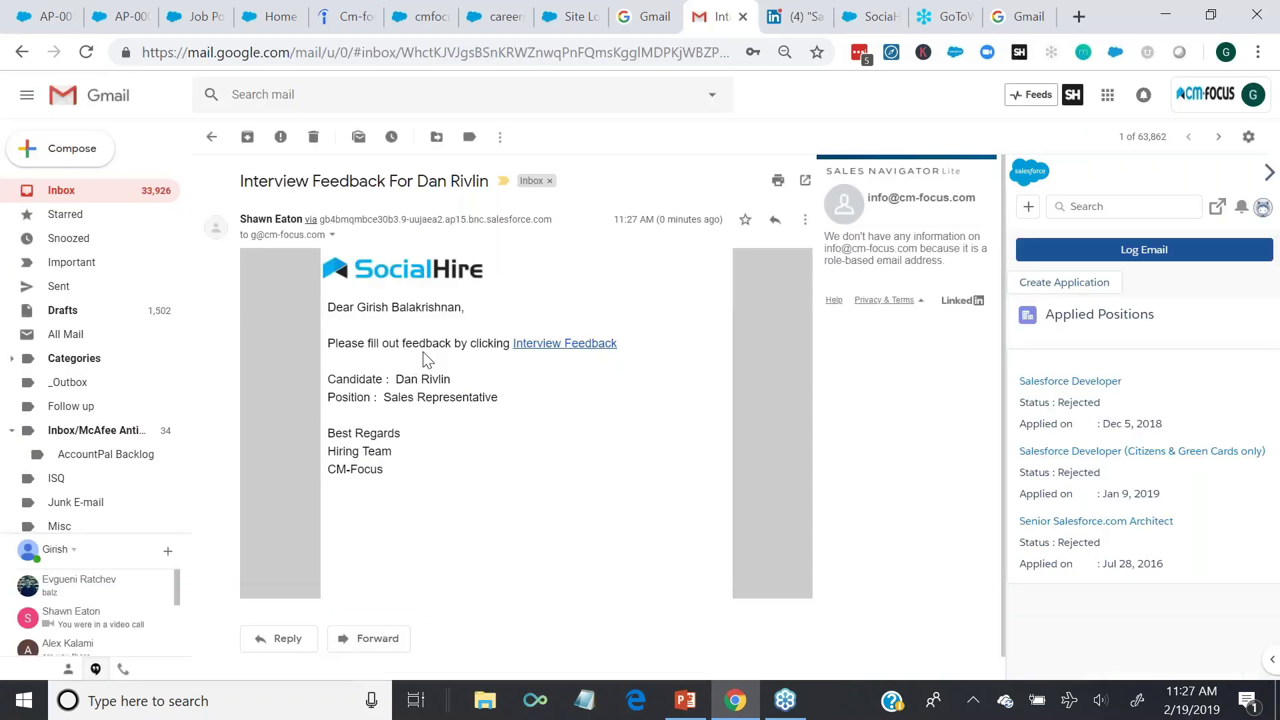
- Submit the Interview Feedback form linked in the email with a five-star rating and "Bring onsite ASAP. Make sure relo okay"
{"action": "left_click", "coordinate": [551, 344]}
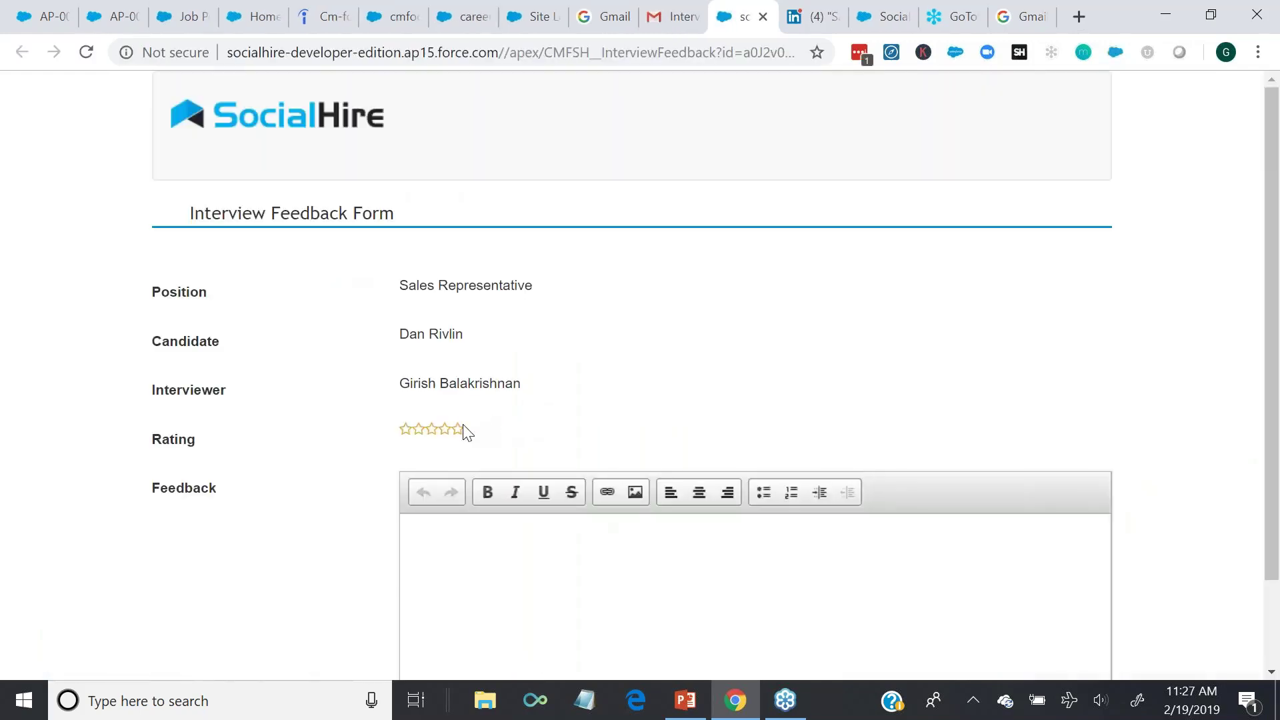
{"action": "left_click", "coordinate": [460, 430]}
{"action": "left_click", "coordinate": [462, 575]}
{"action": "type", "text": "Bring onsite as"}
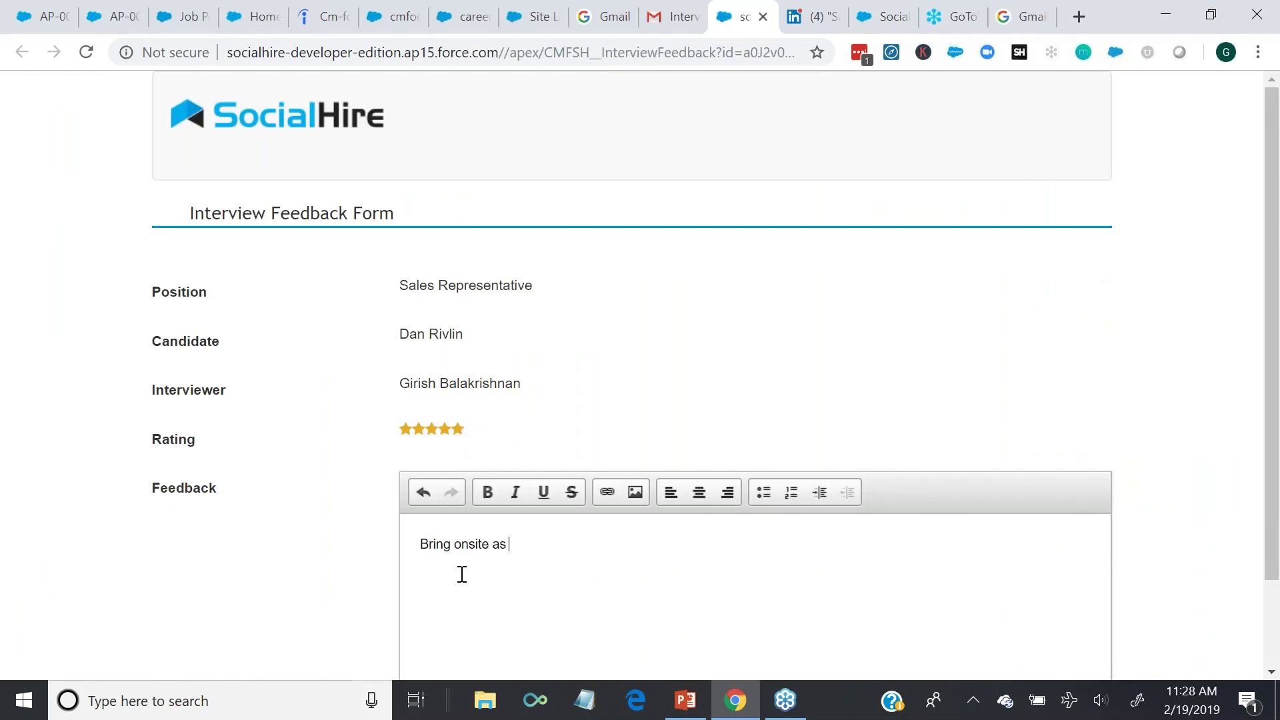
{"action": "key", "text": "BackSpace"}
{"action": "key", "text": "BackSpace"}
{"action": "key", "text": "BackSpace"}
{"action": "type", "text": "ASAP. Make sure relo okay"}
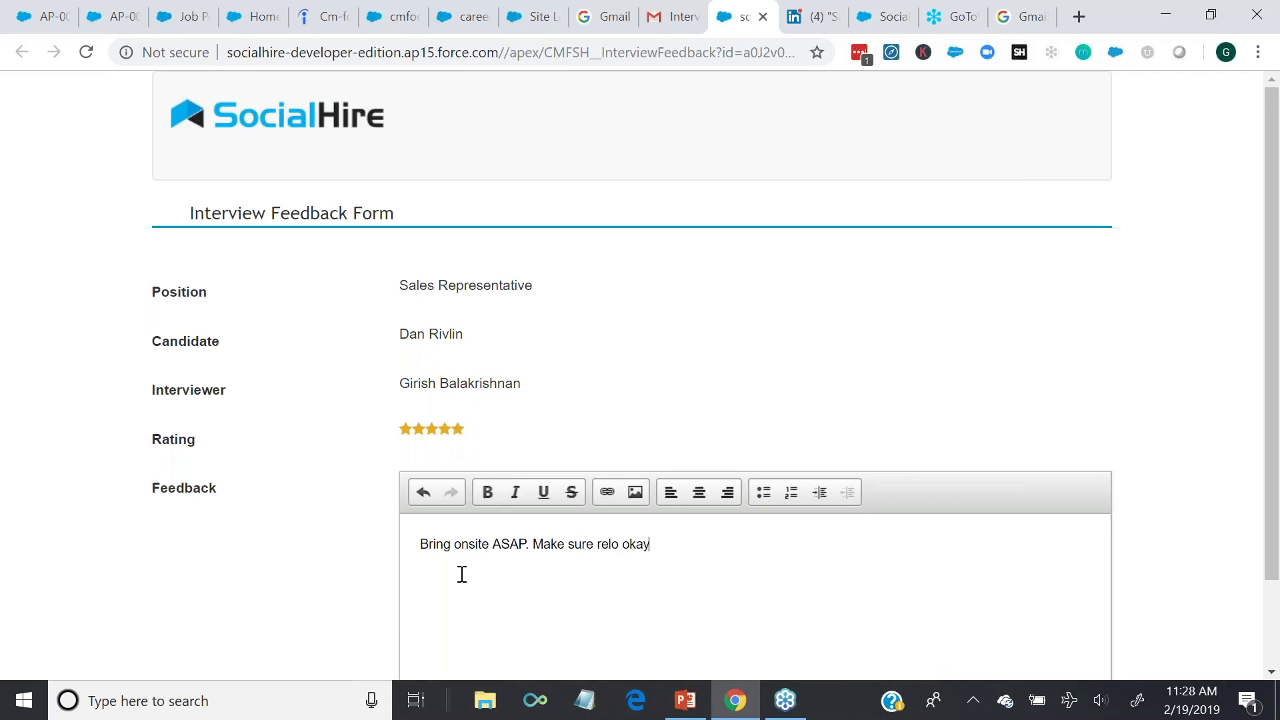
{"action": "left_click_drag", "start_coordinate": [1278, 234], "coordinate": [1275, 333]}
{"action": "left_click", "coordinate": [565, 613]}
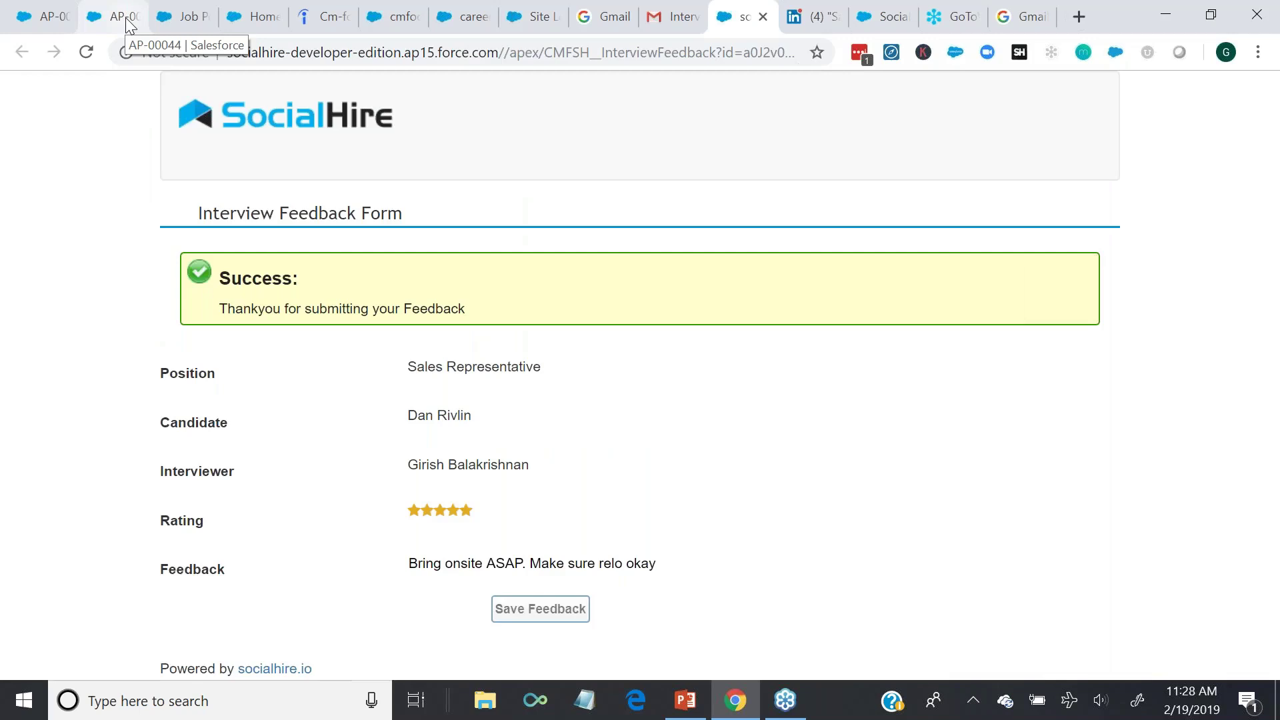
- Reload application AP-00044 in its browser tab to check its current stage
{"action": "left_click", "coordinate": [125, 18]}
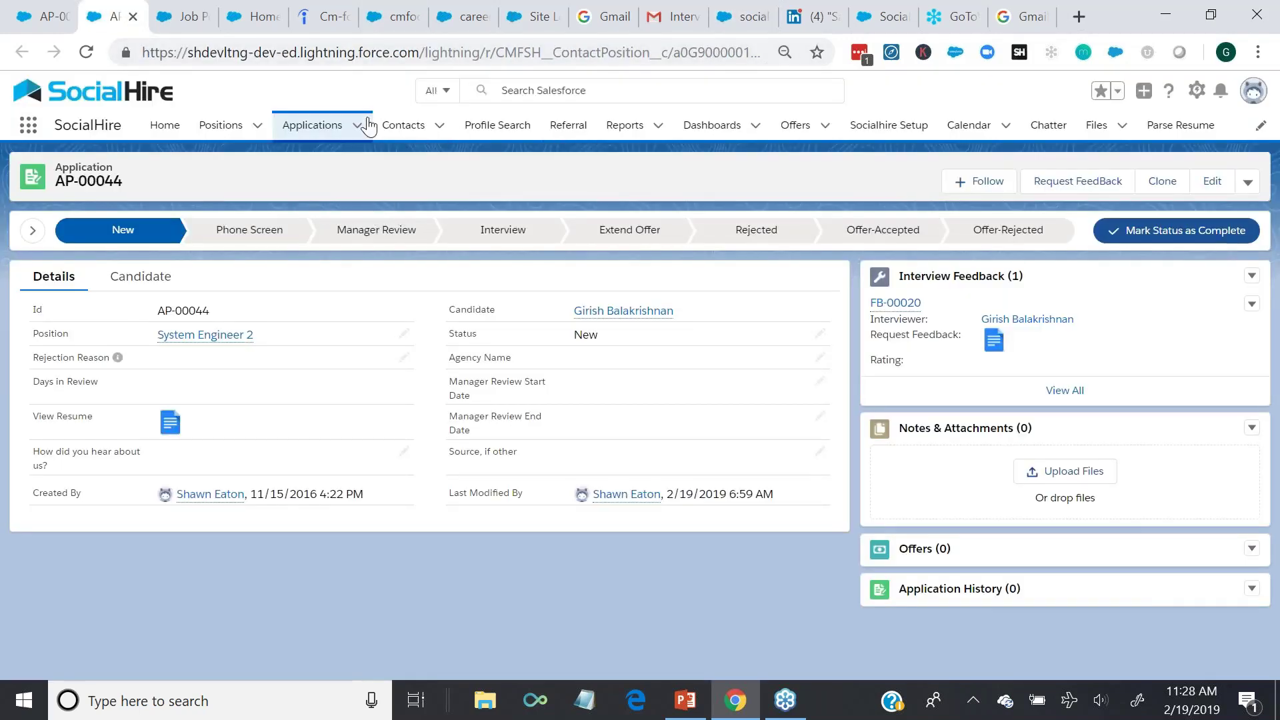
{"action": "left_click", "coordinate": [380, 53]}
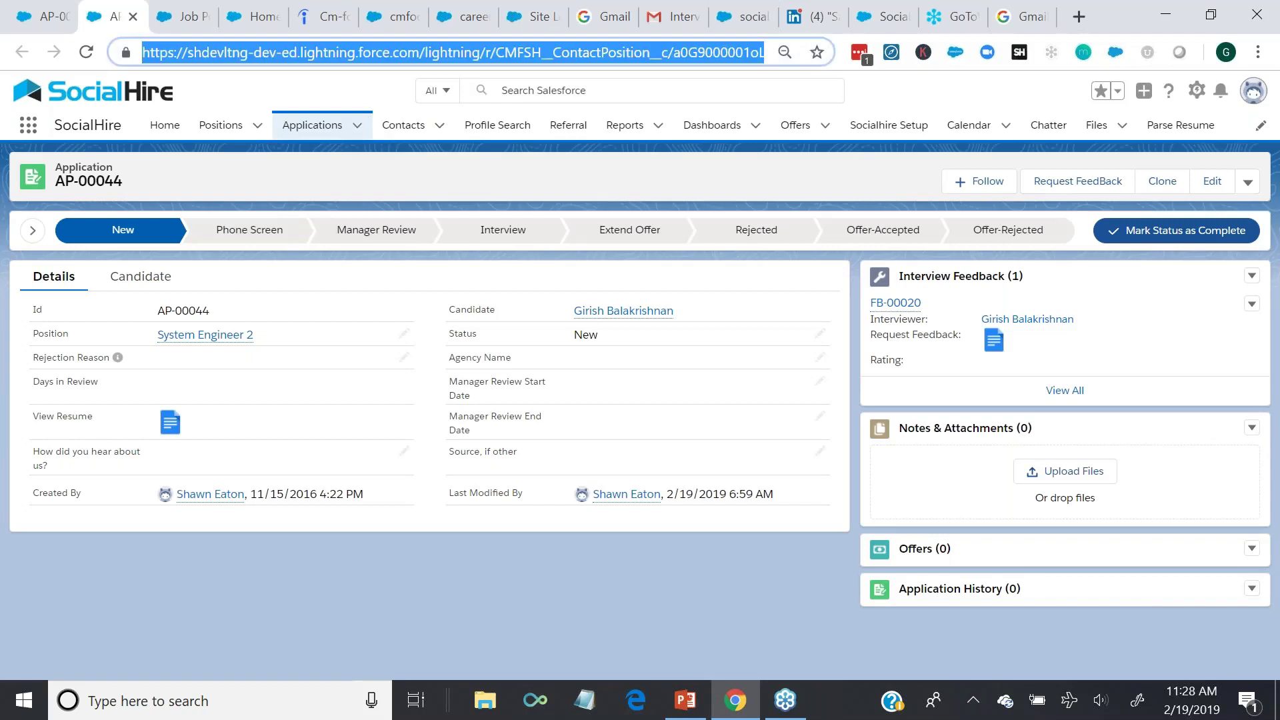
{"action": "key", "text": "Return"}
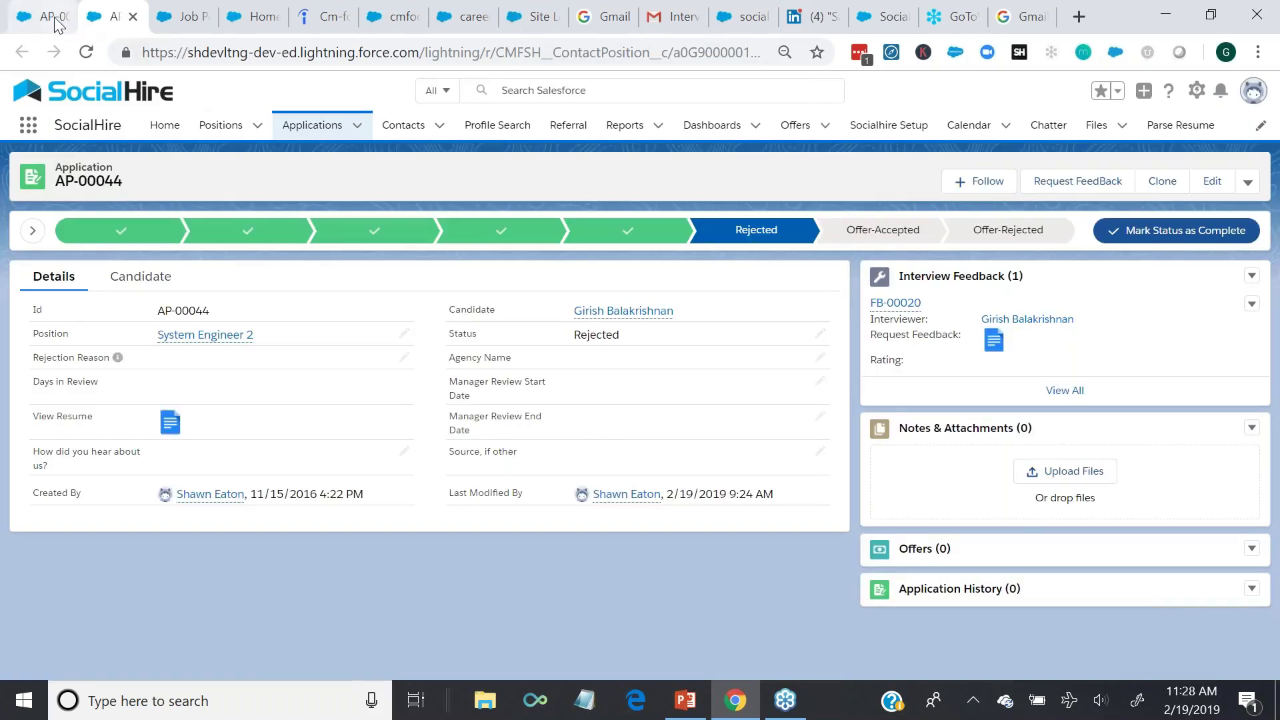
- Refresh application AP-00111 and review interview feedback record FB-00025, returning to the application from it
{"action": "left_click", "coordinate": [59, 25]}
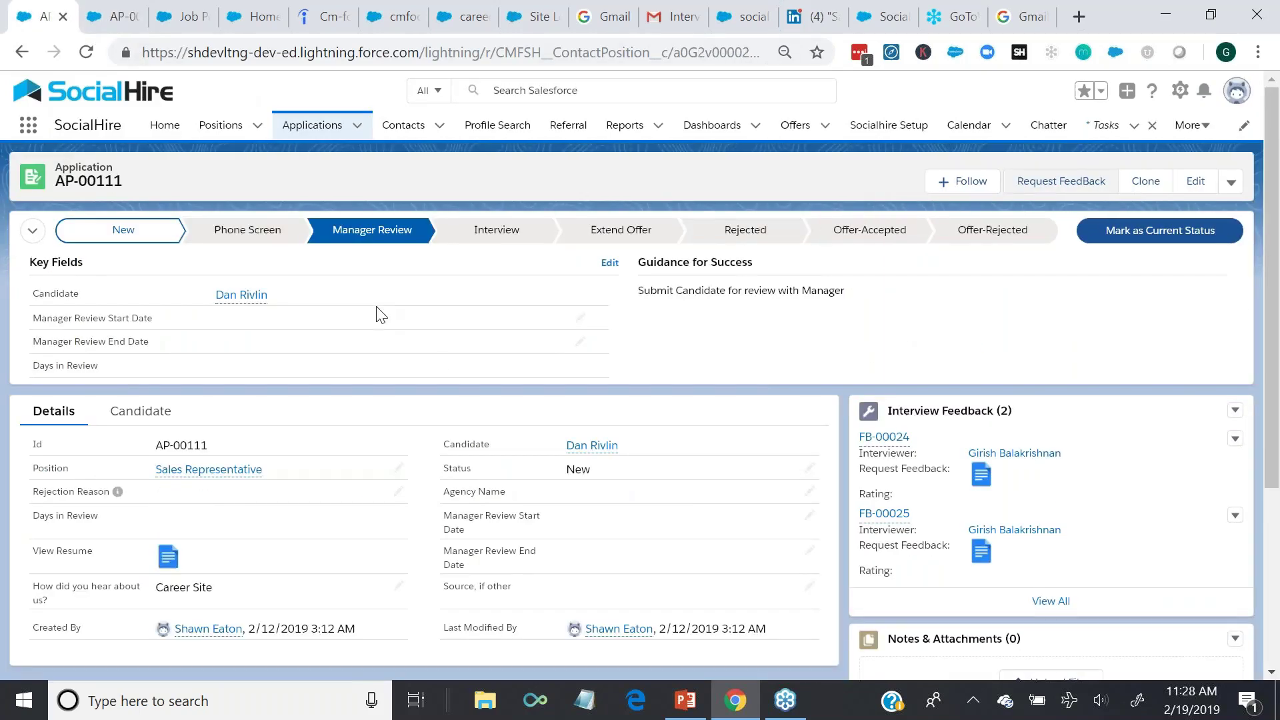
{"action": "left_click", "coordinate": [533, 52]}
{"action": "key", "text": "Return"}
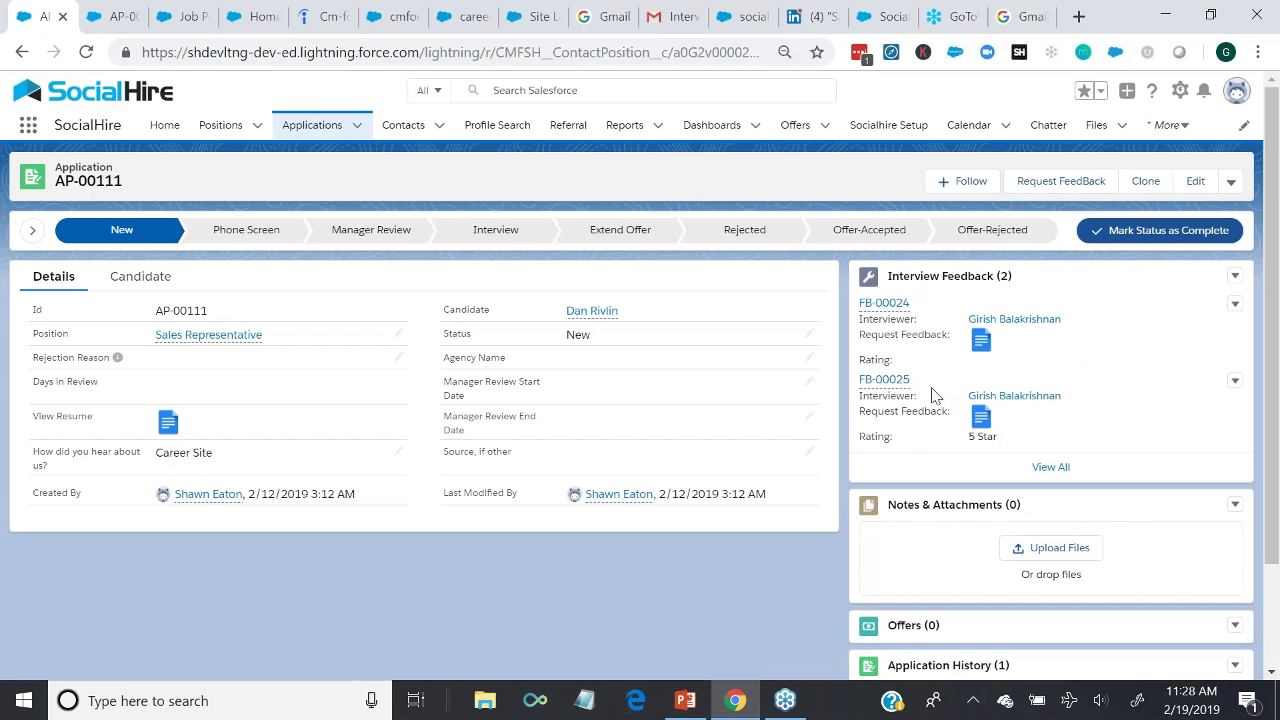
{"action": "left_click", "coordinate": [887, 392]}
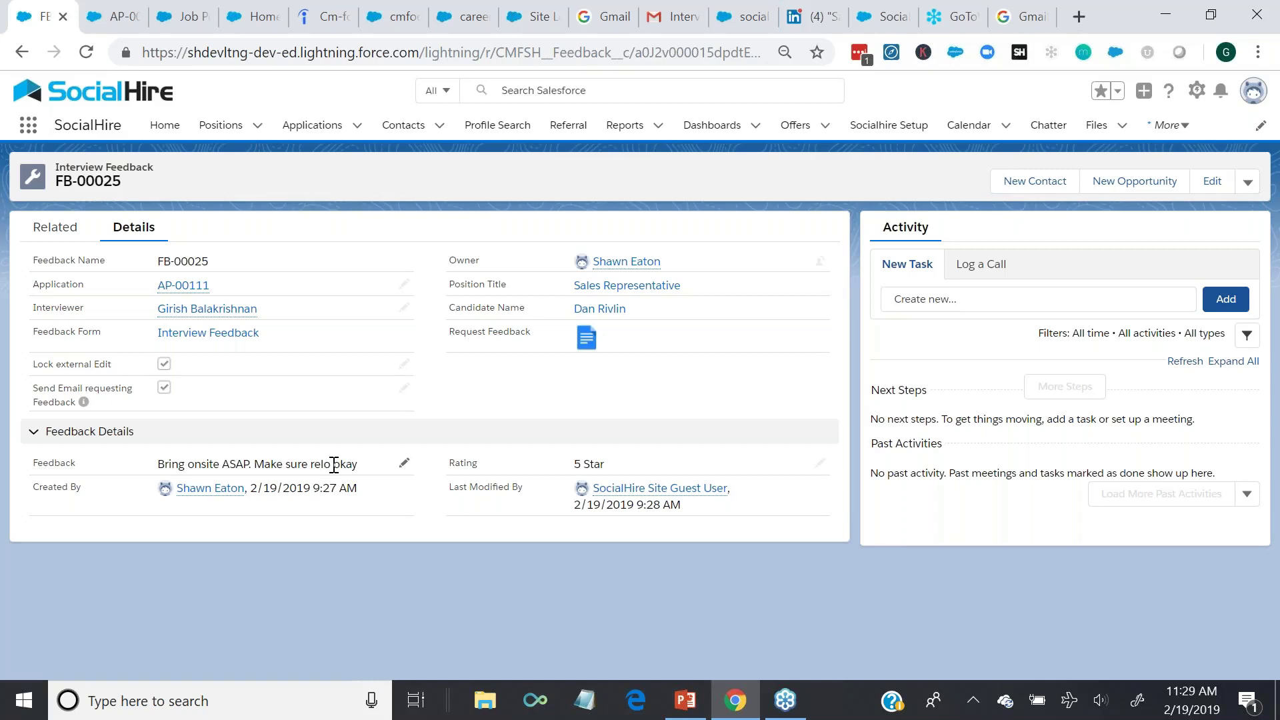
{"action": "left_click", "coordinate": [190, 288]}
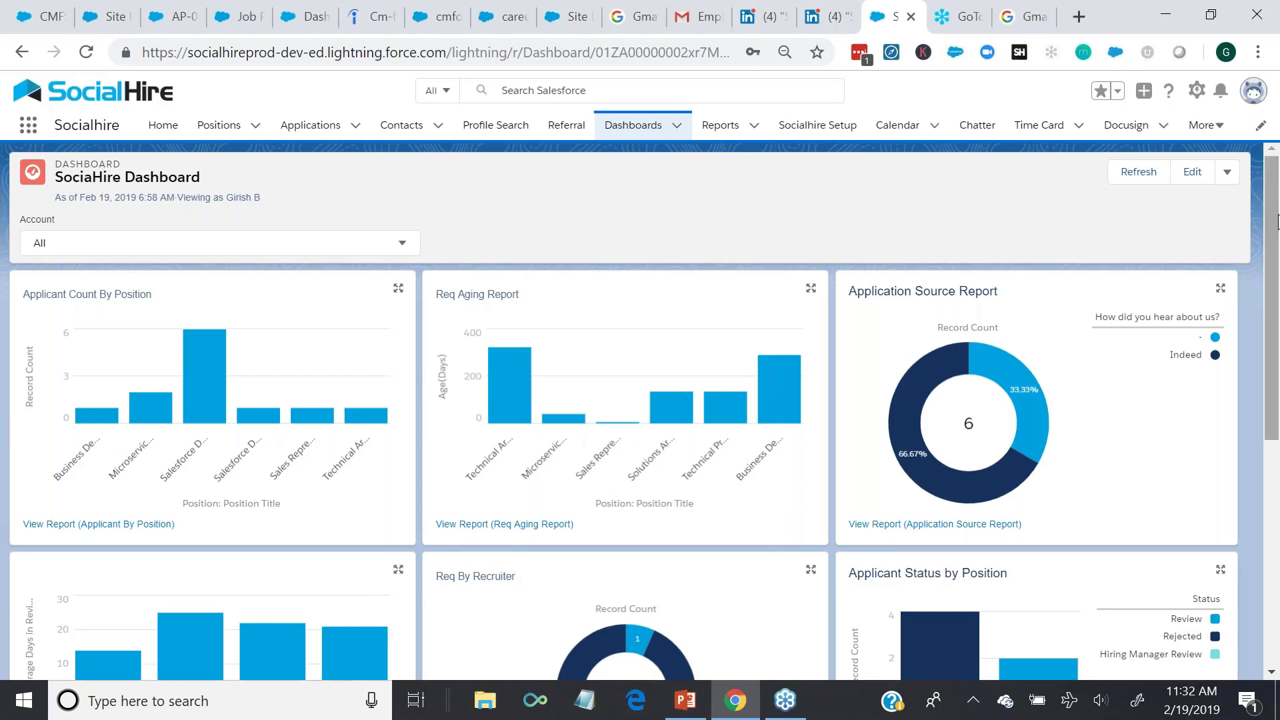
- Examine the SocialHire dashboard charts on applicant counts, requisition aging, application sources, manager review days, recruiters and applicant status
{"action": "left_click_drag", "start_coordinate": [1277, 222], "coordinate": [1278, 267]}
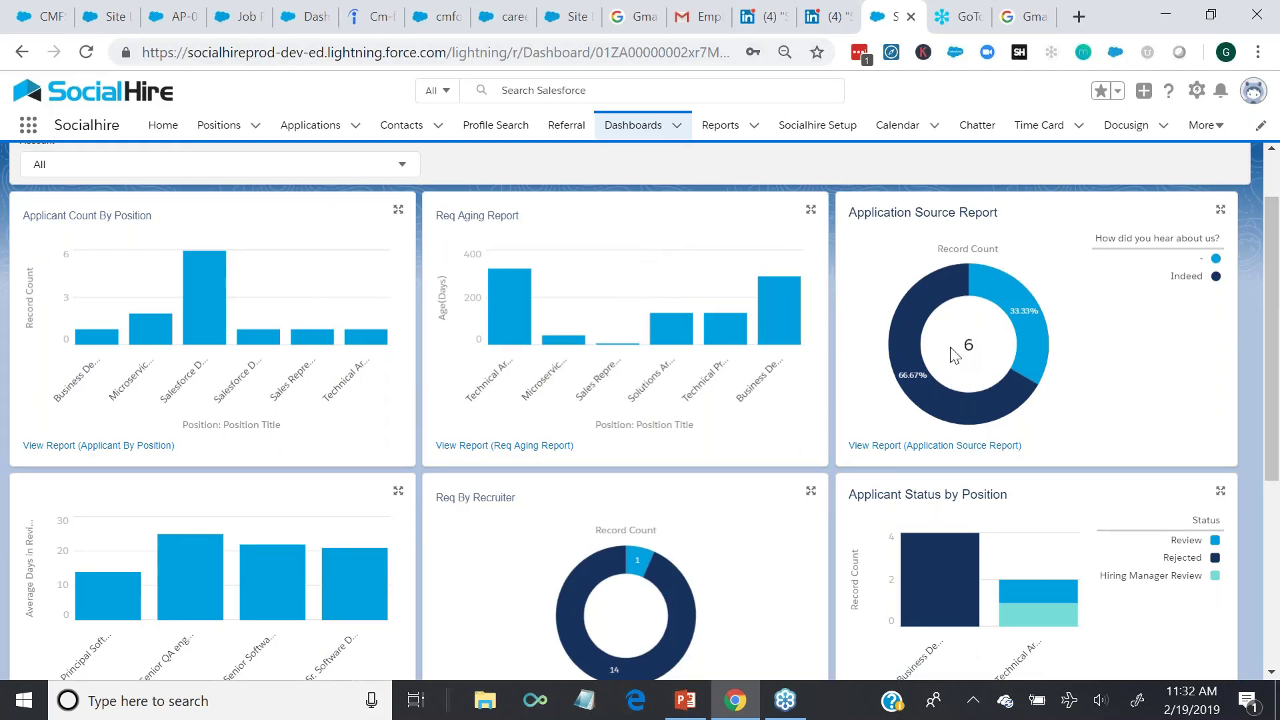
{"action": "left_click_drag", "start_coordinate": [1273, 252], "coordinate": [1277, 280]}
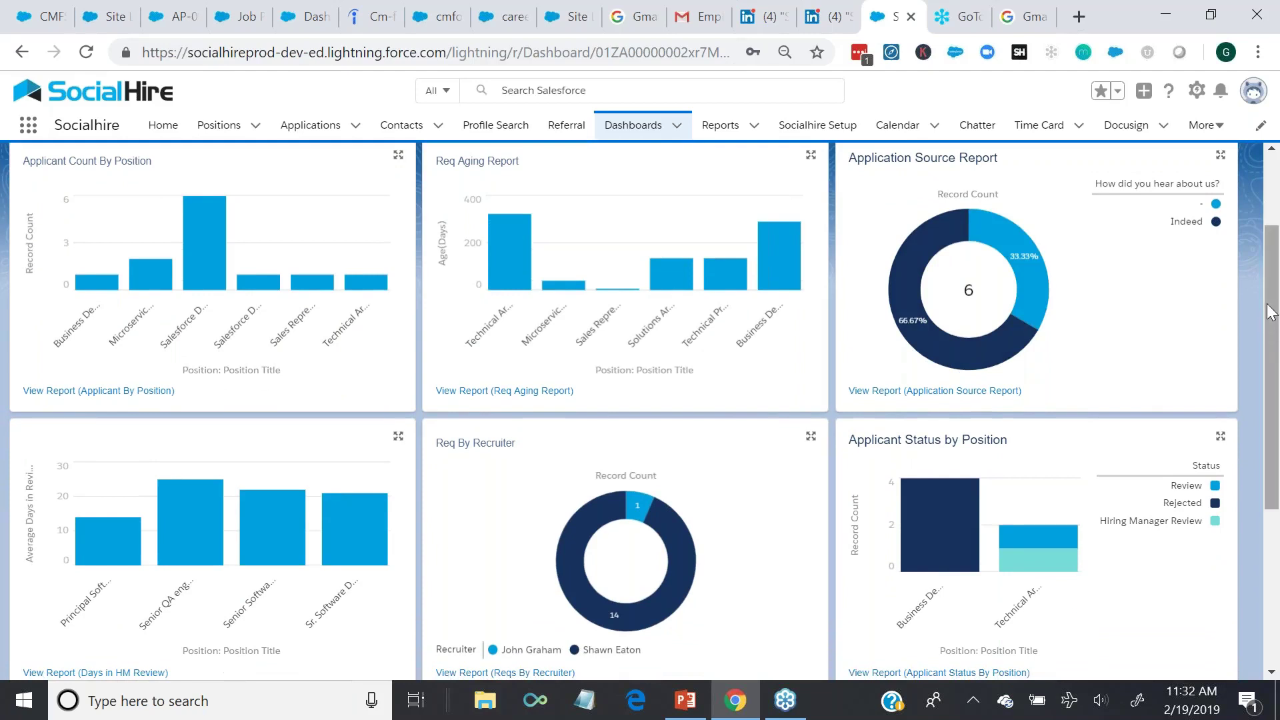
{"action": "scroll", "coordinate": [1265, 287], "scroll_direction": "down", "scroll_amount": 1}
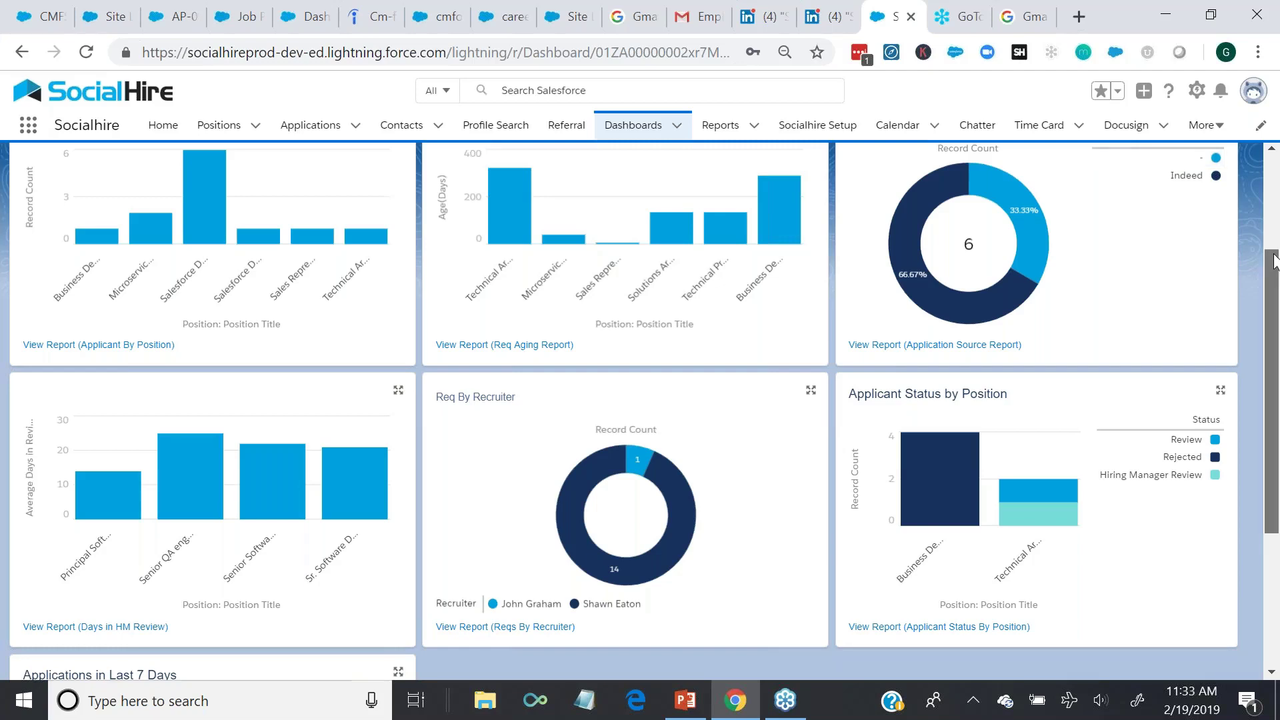
{"action": "scroll", "coordinate": [1274, 260], "scroll_direction": "down", "scroll_amount": 1}
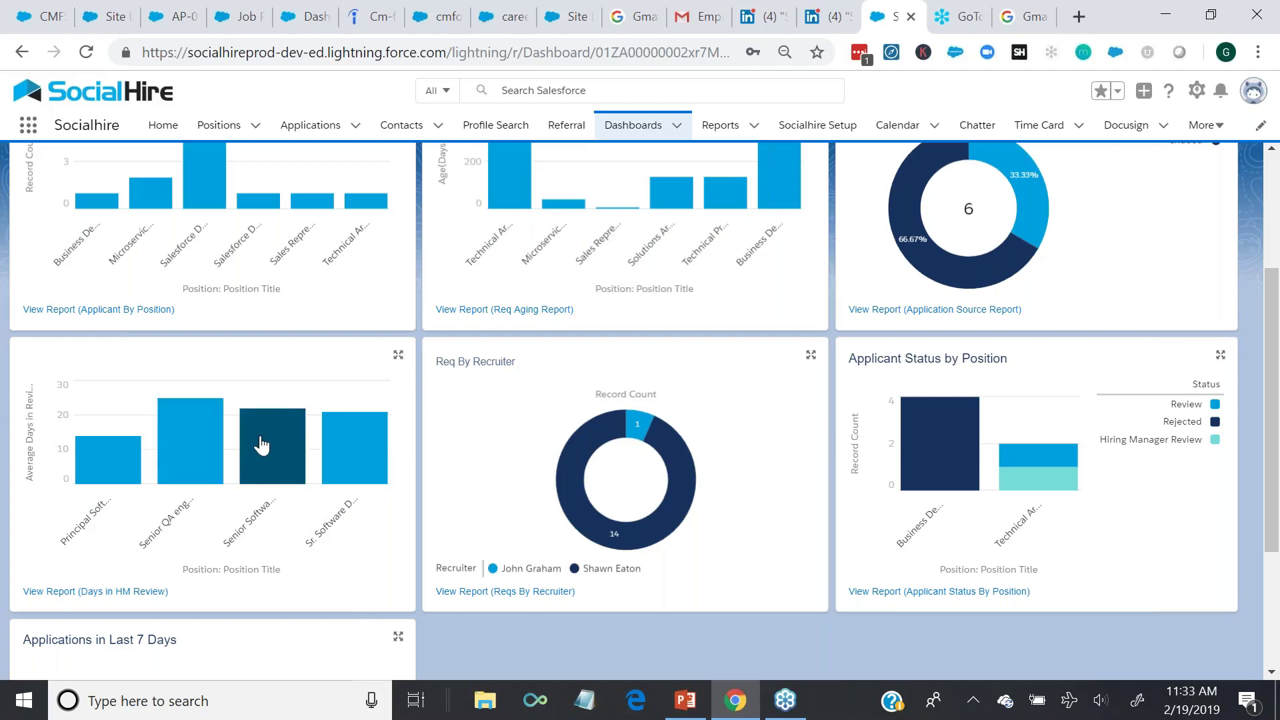
{"action": "mouse_move", "coordinate": [261, 455]}
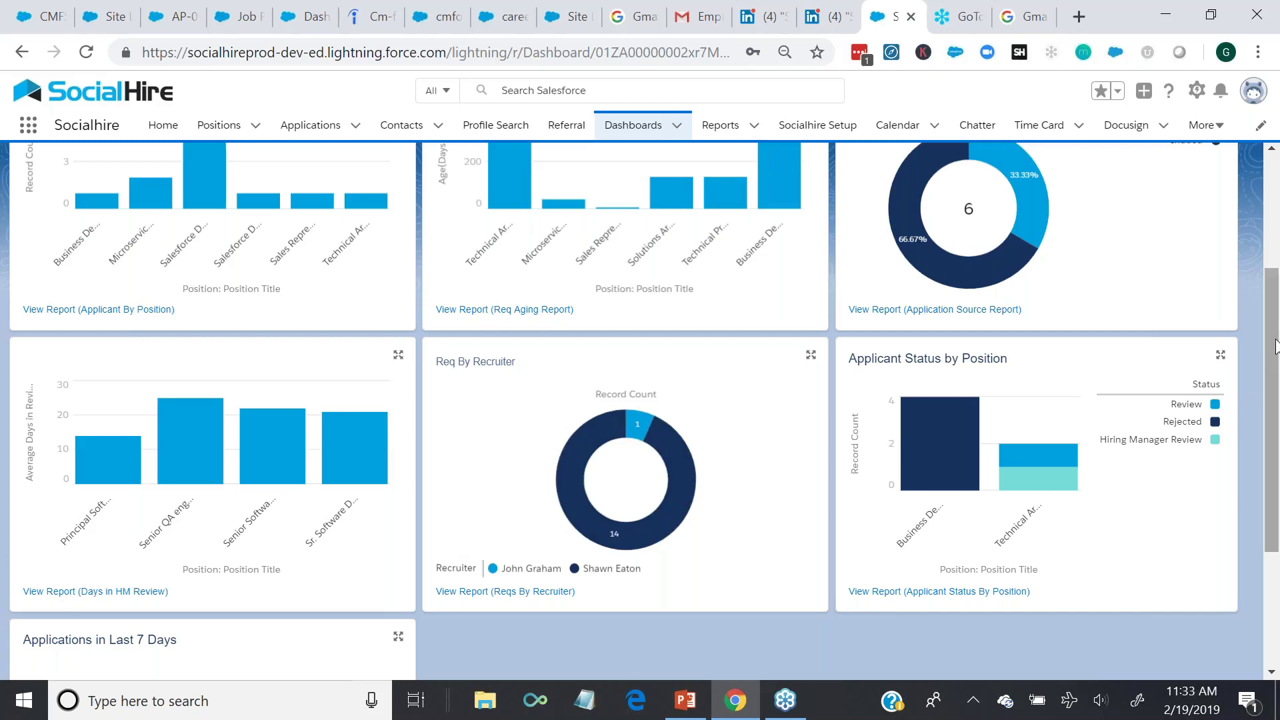
{"action": "left_click_drag", "start_coordinate": [1273, 328], "coordinate": [1276, 230]}
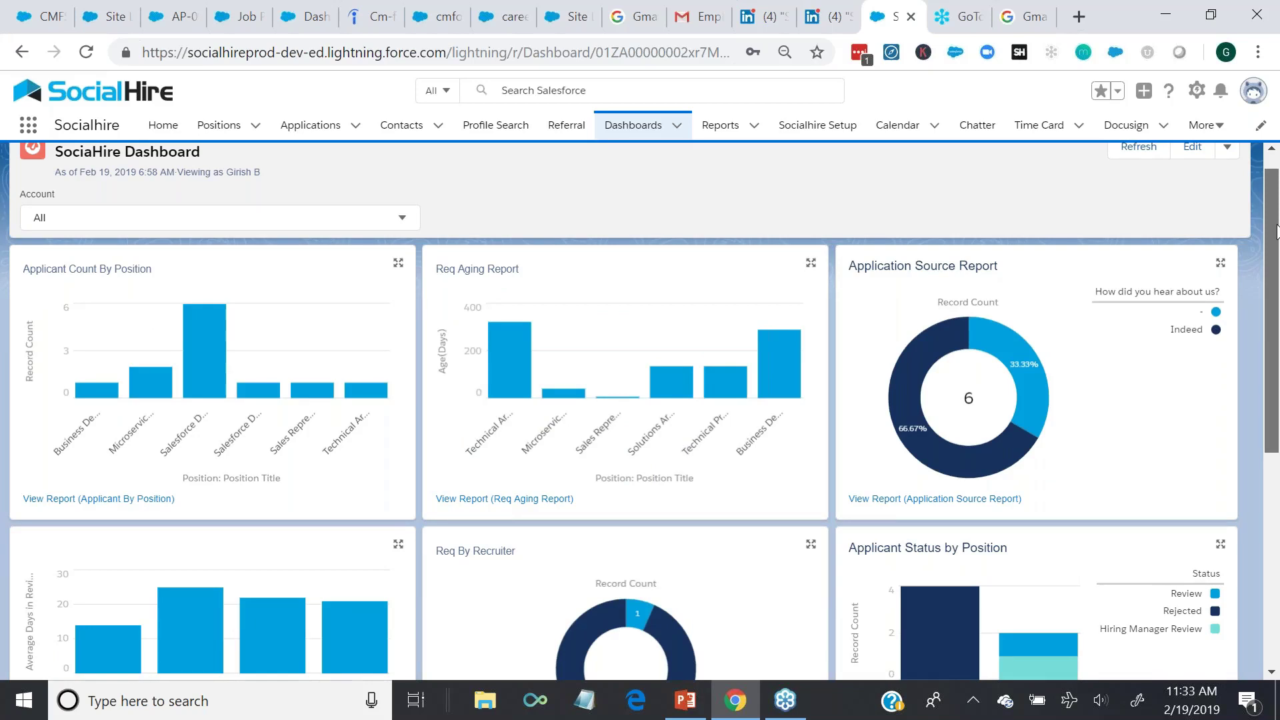
{"action": "left_click_drag", "start_coordinate": [1276, 231], "coordinate": [1275, 210]}
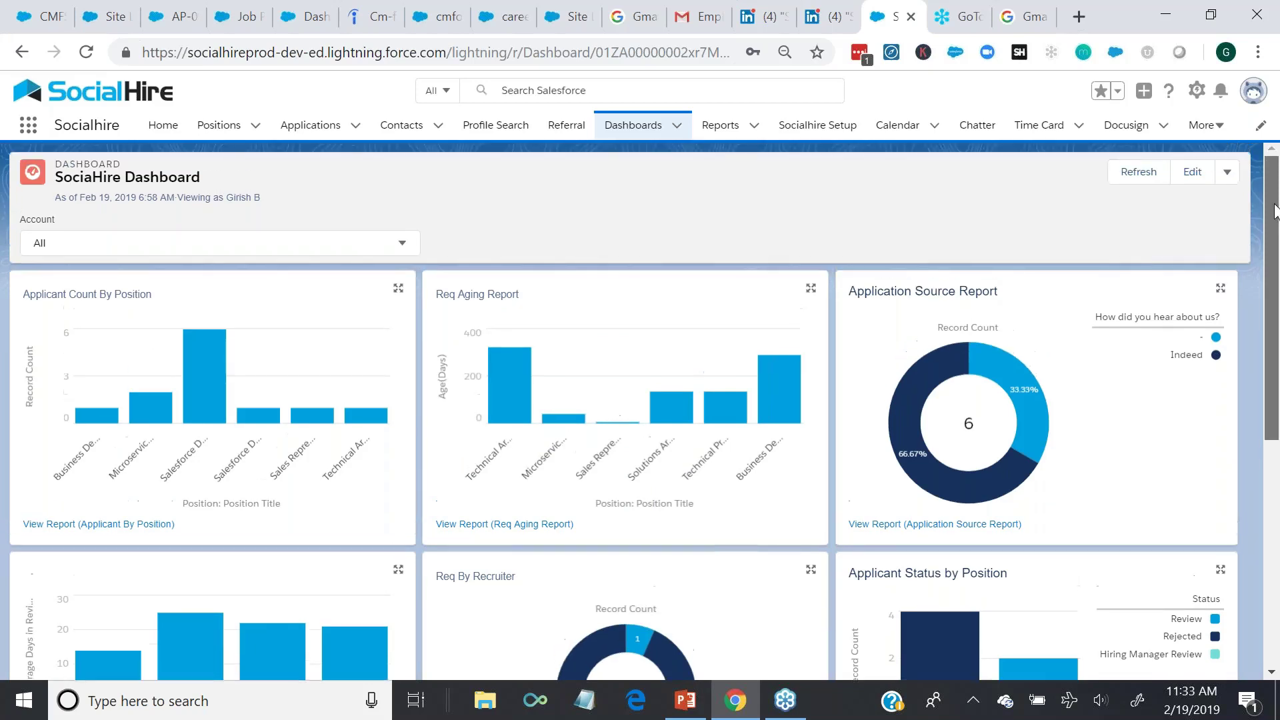
- Look over the dashboard's Account filter options, keeping All, and the additional sections available in the app navigation
{"action": "left_click", "coordinate": [408, 258]}
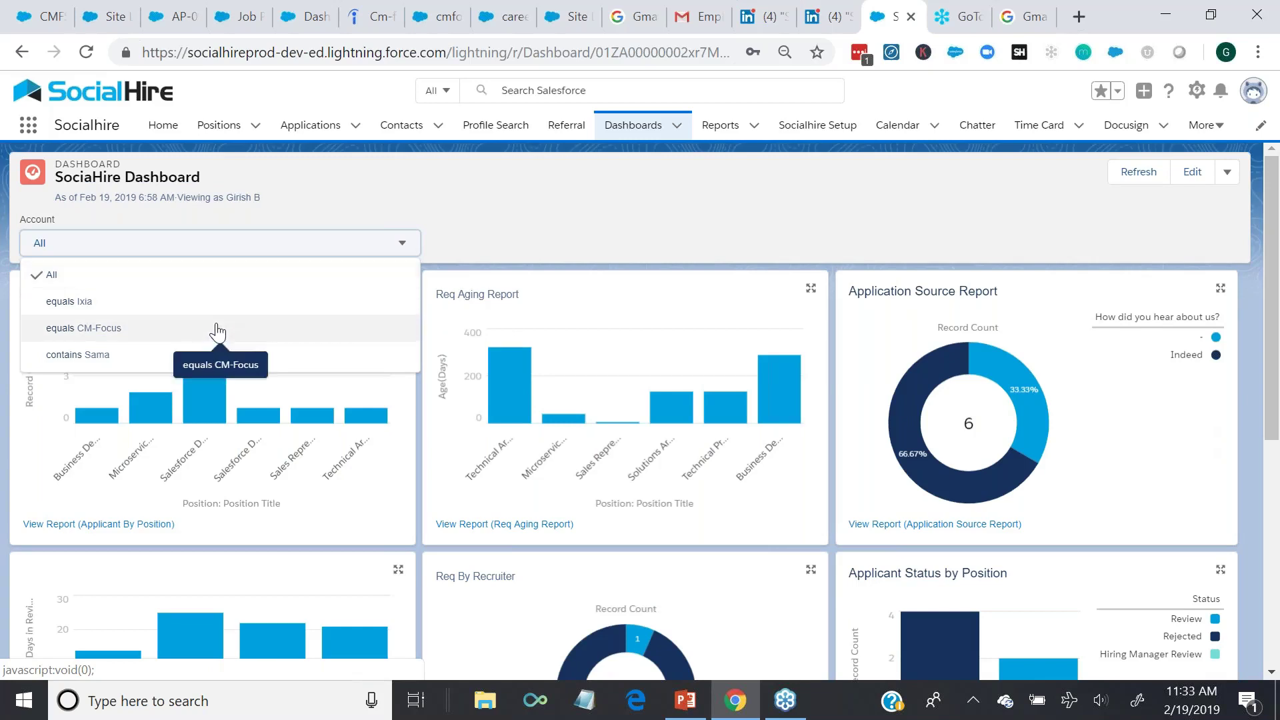
{"action": "left_click", "coordinate": [522, 217]}
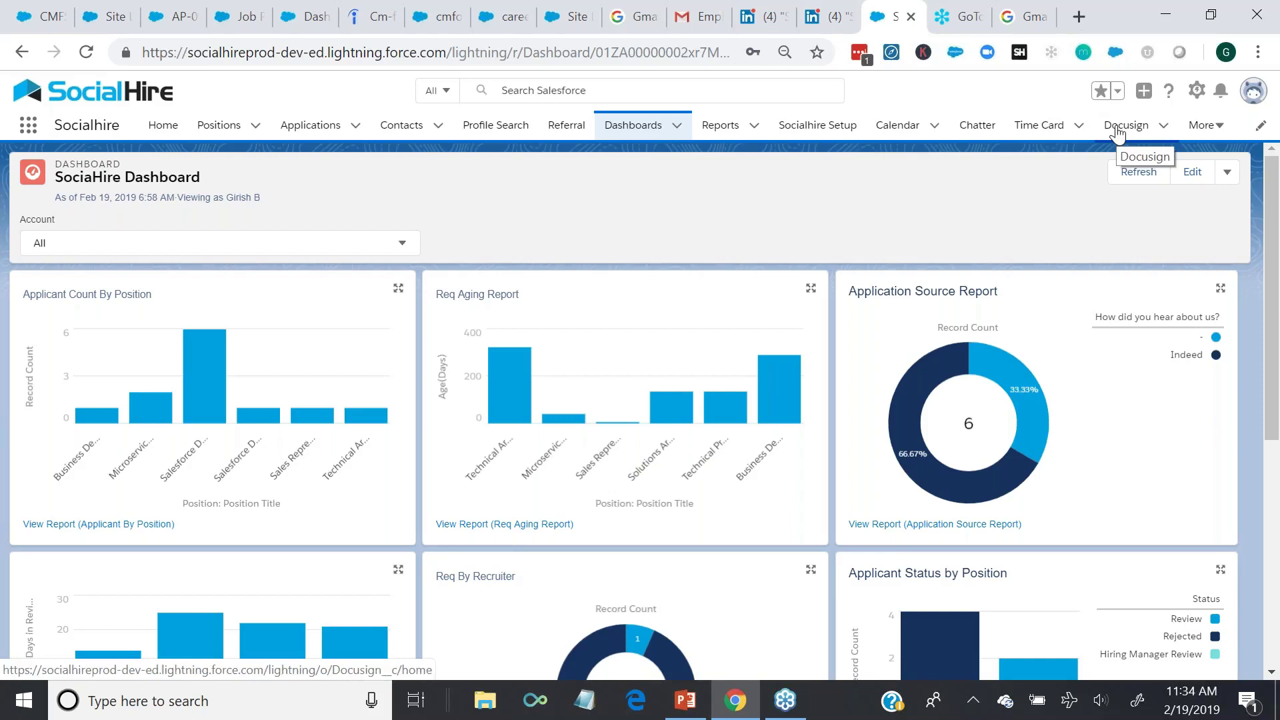
{"action": "left_click", "coordinate": [1197, 128]}
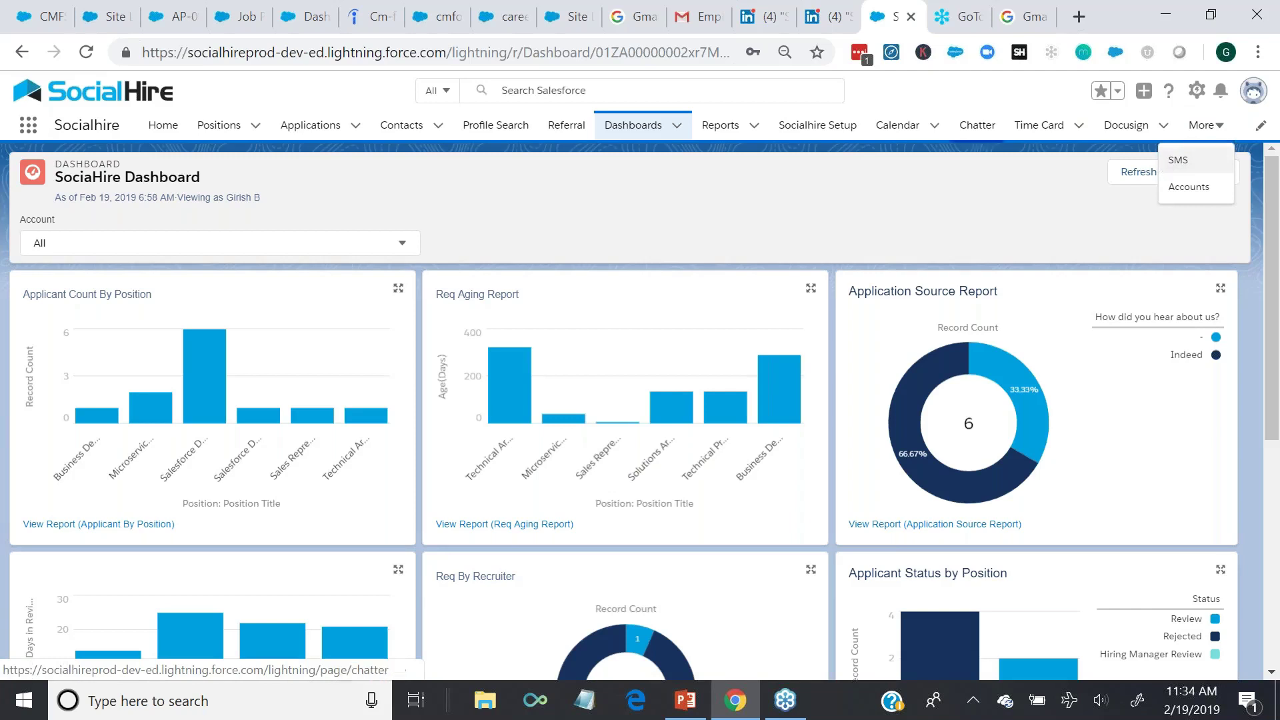
- Switch to Gmail and return to the inbox to view the Salesforce applied positions beside the messages
{"action": "left_click", "coordinate": [700, 20]}
{"action": "left_click", "coordinate": [60, 194]}
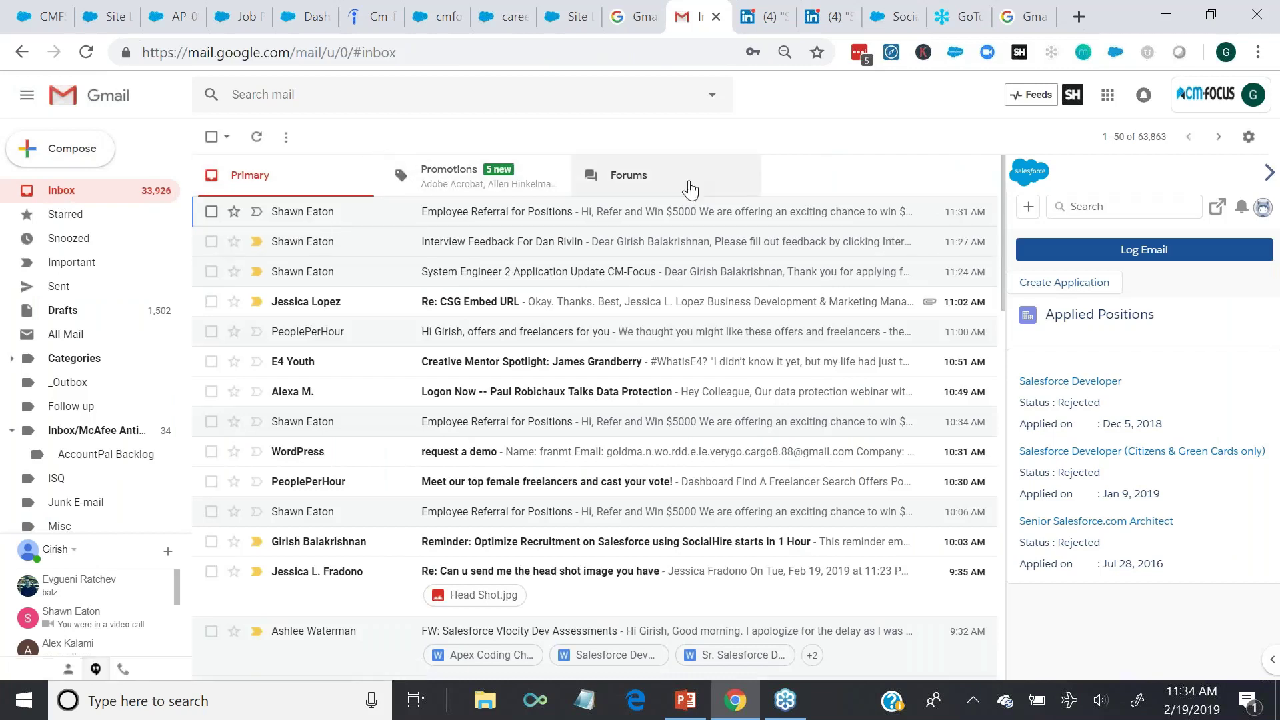
{"action": "left_click", "coordinate": [445, 108]}
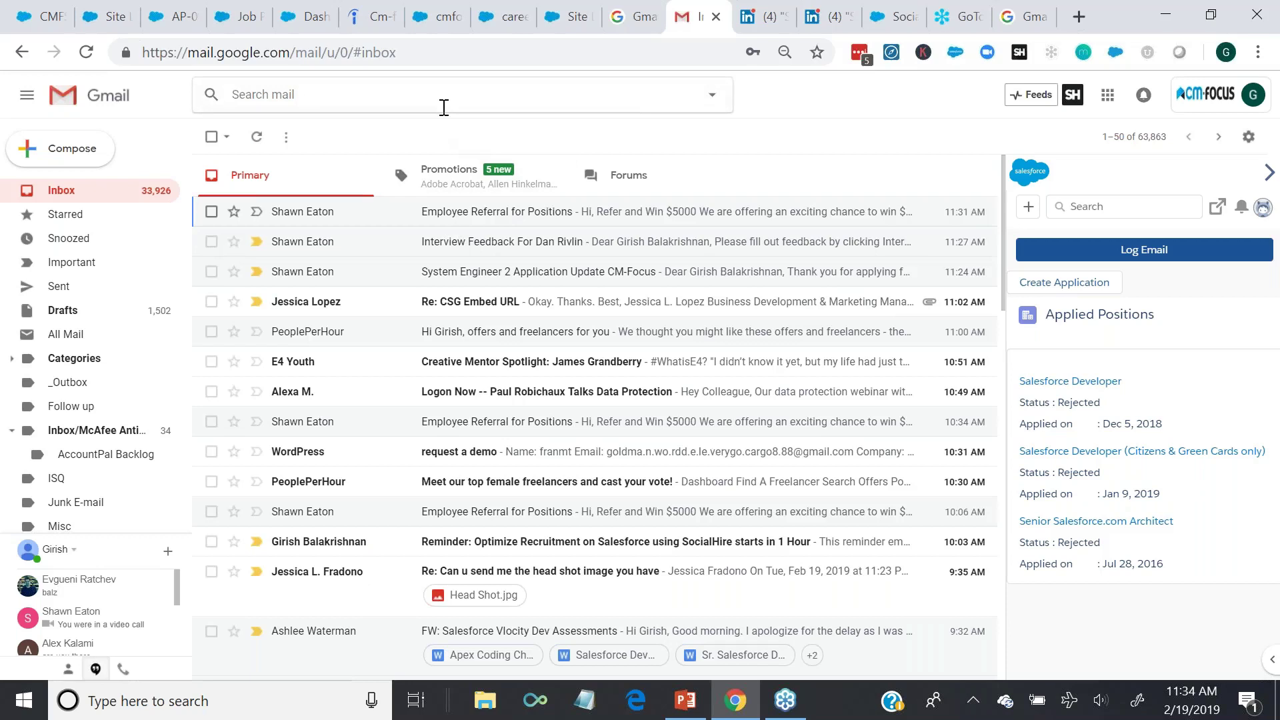
{"action": "type", "text": "sh"}
{"action": "key", "text": "BackSpace"}
{"action": "key", "text": "BackSpace"}
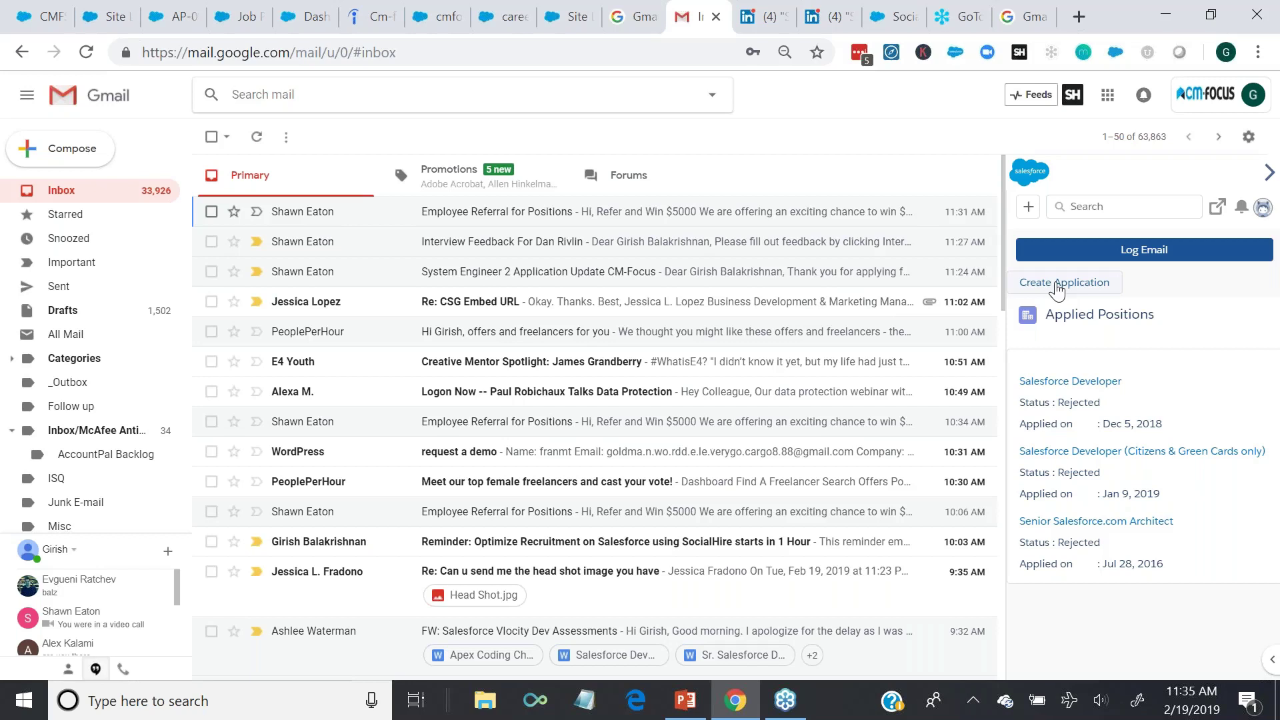
- Return from Gmail to the SocialHire Referrals page and open the home page with the recruitment pipeline and new applicants
{"action": "left_click", "coordinate": [41, 17]}
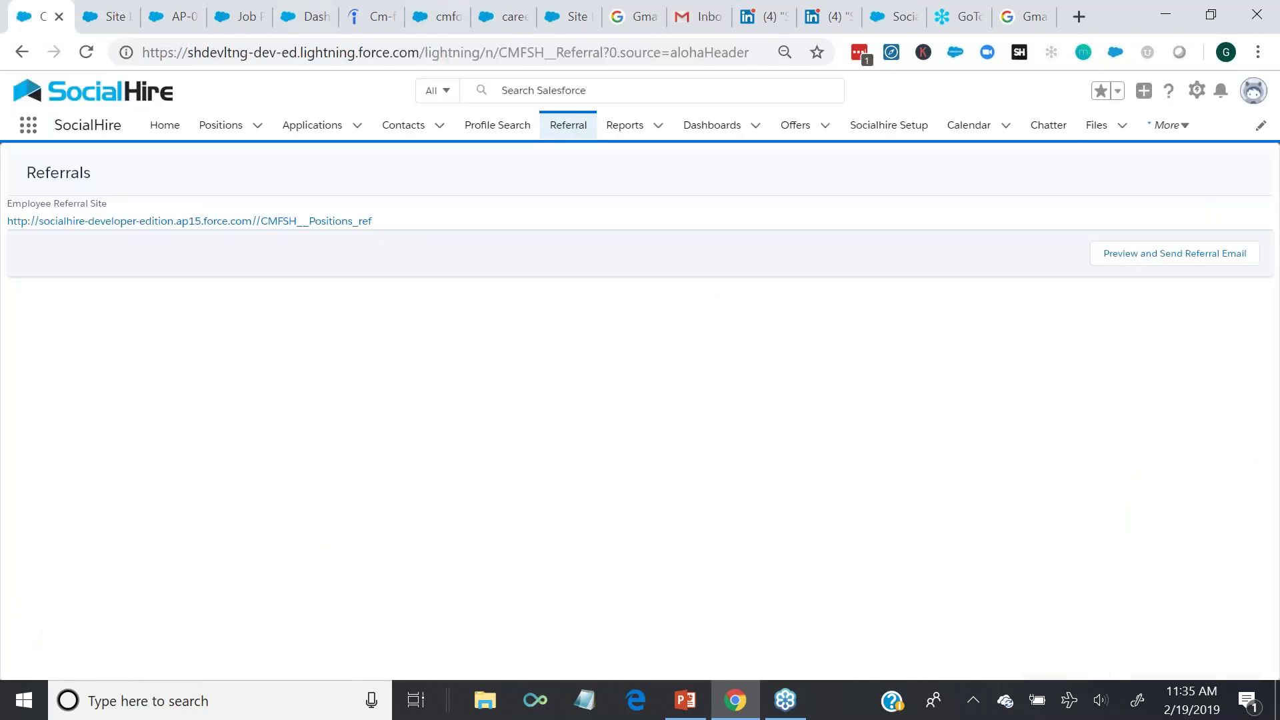
{"action": "left_click", "coordinate": [178, 132]}
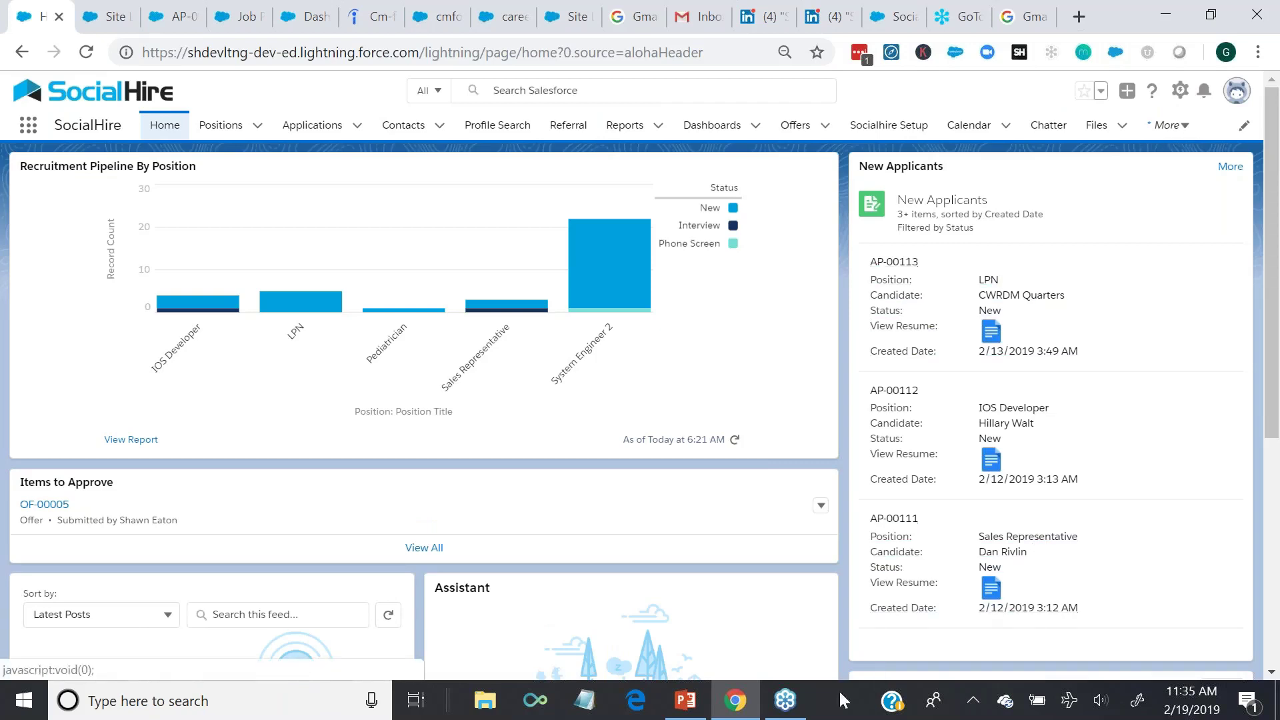
- Switch to the SocialHire webinar presentation in PowerPoint and display the Q&A slide
{"action": "left_click", "coordinate": [797, 709]}
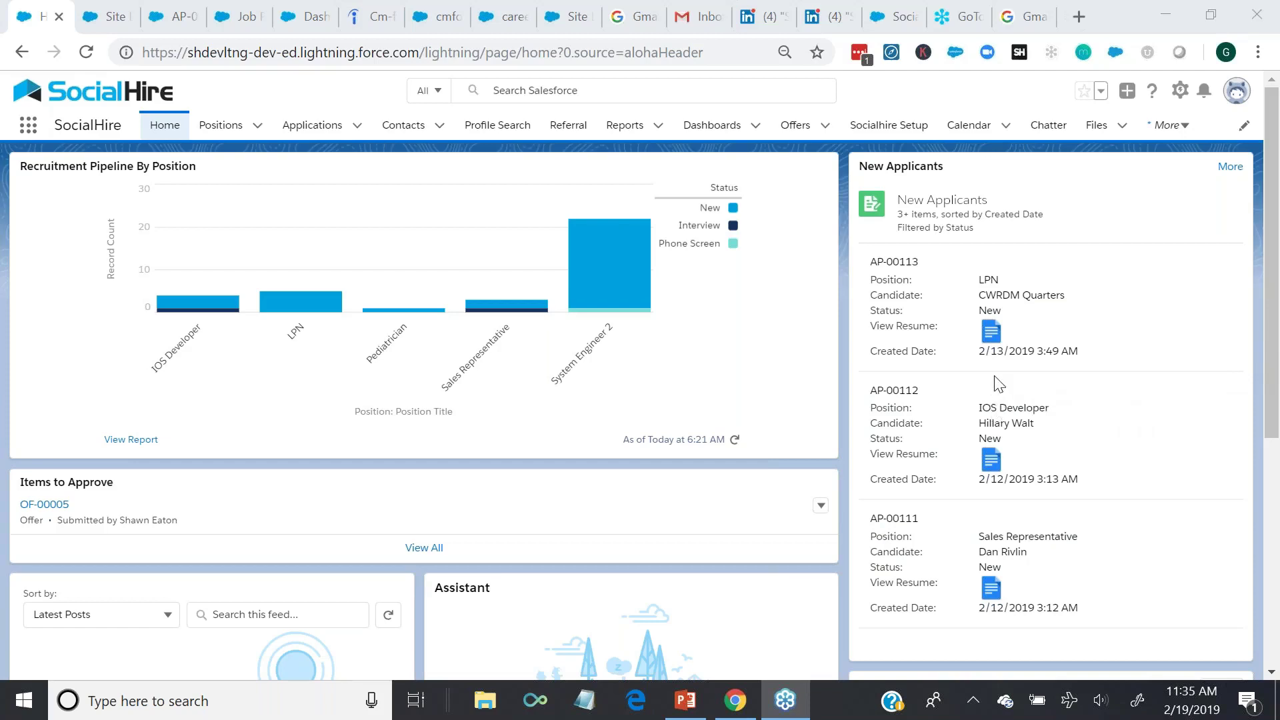
{"action": "left_click", "coordinate": [686, 700]}
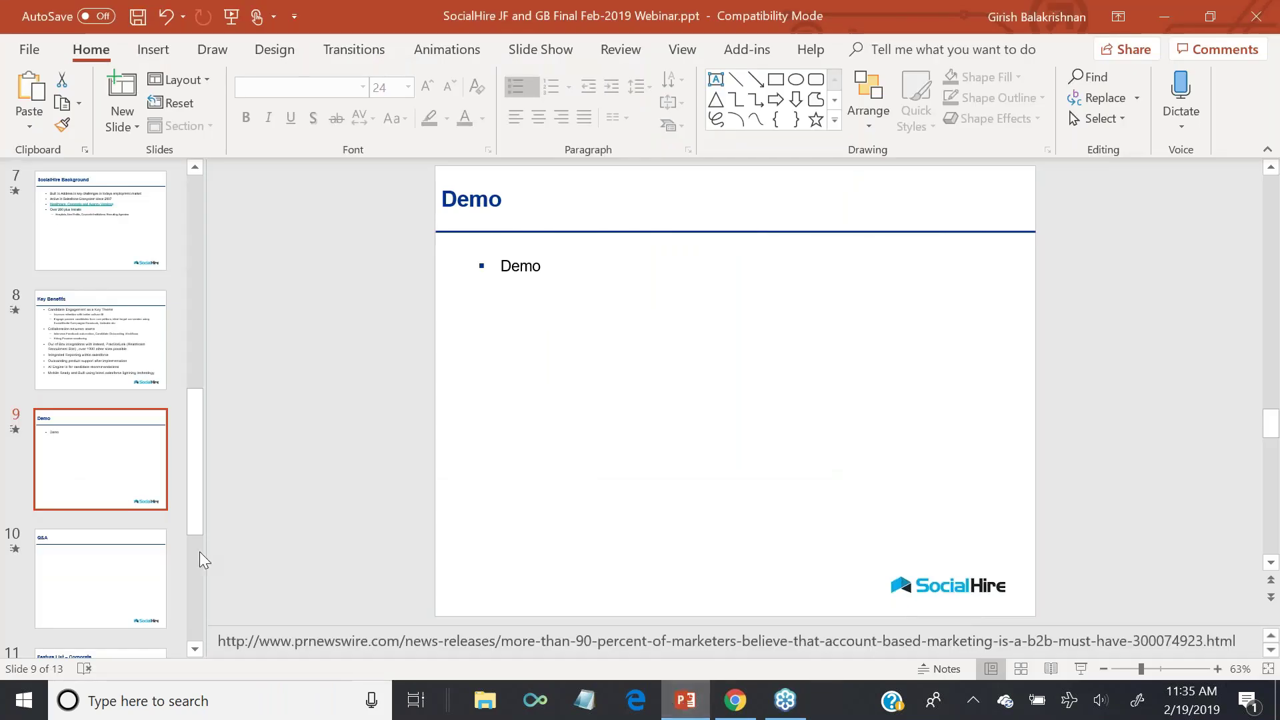
{"action": "left_click", "coordinate": [135, 594]}
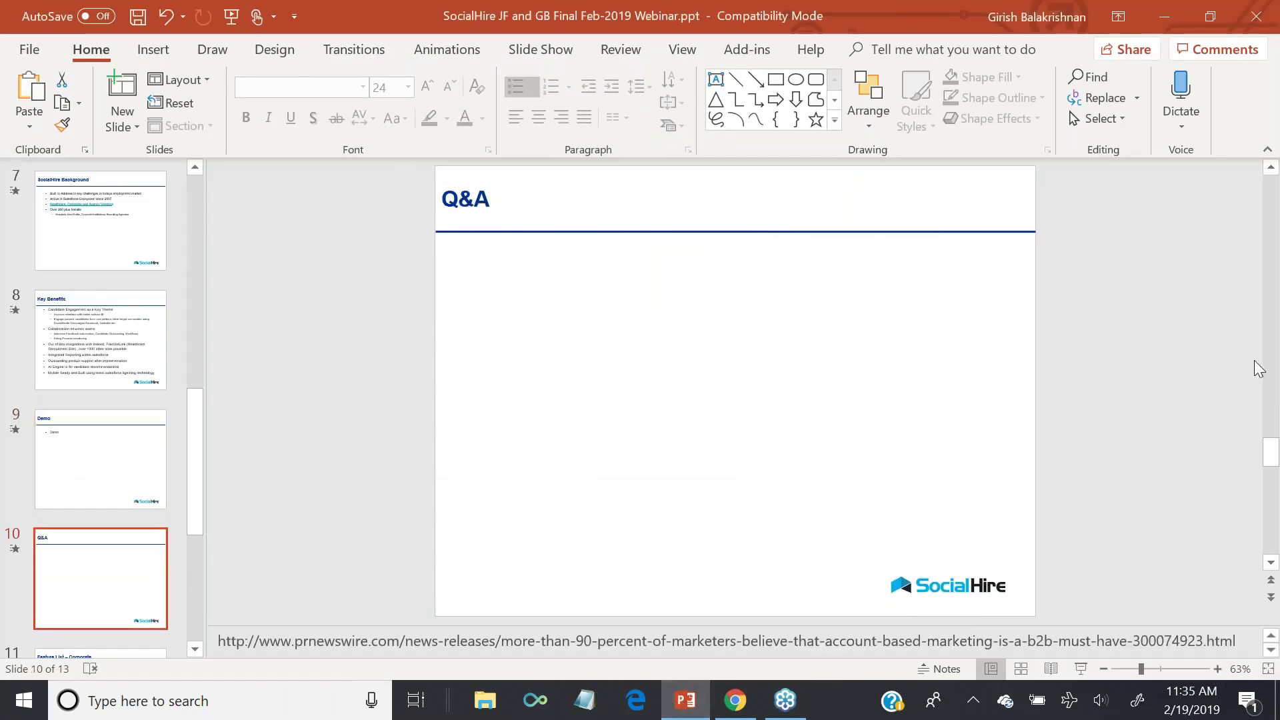